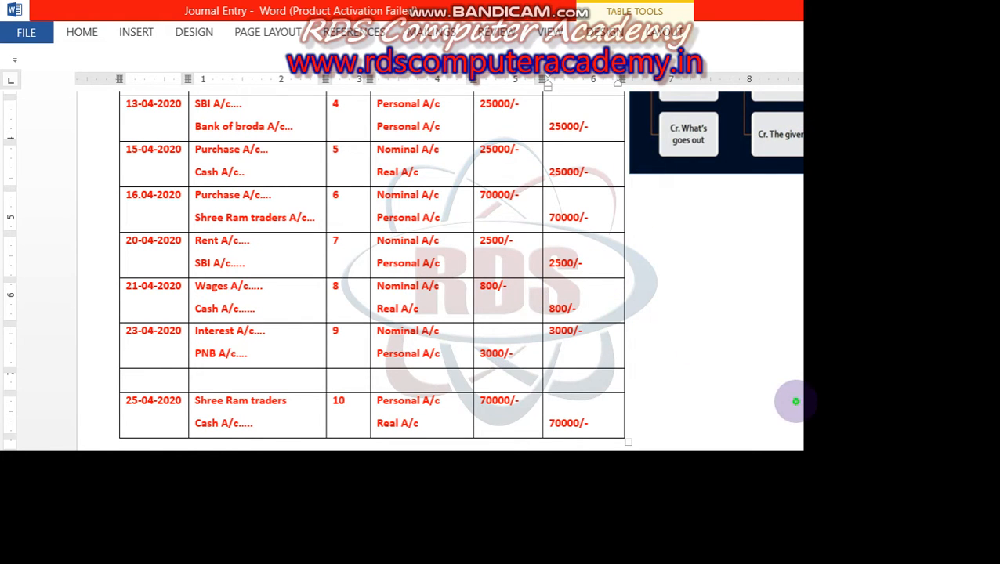
Step: Review the journal entry table, the Journal Entry Rules chart and the ten transaction questions that follow
scroll(792, 400, "down", 1)
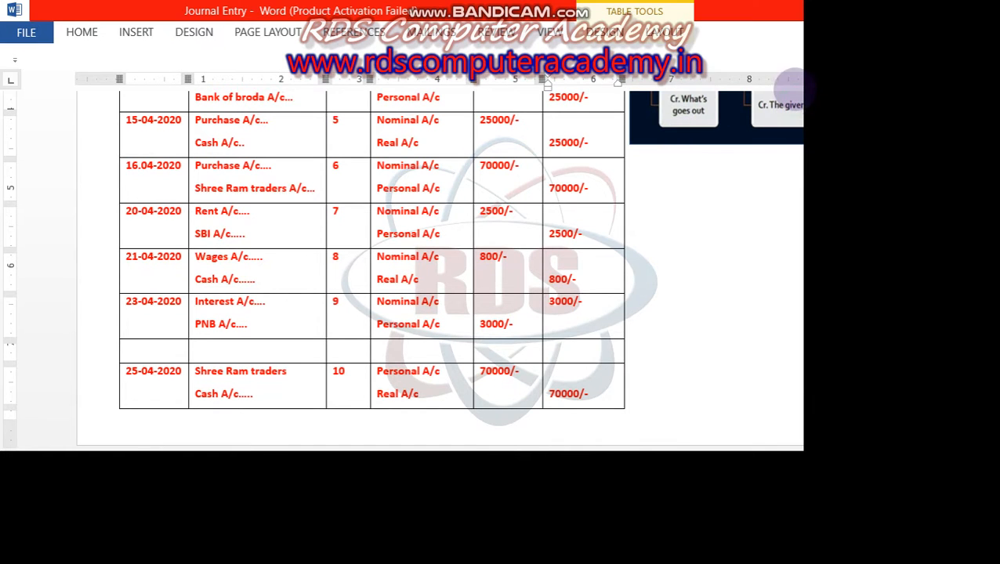
scroll(529, 227, "down", 20)
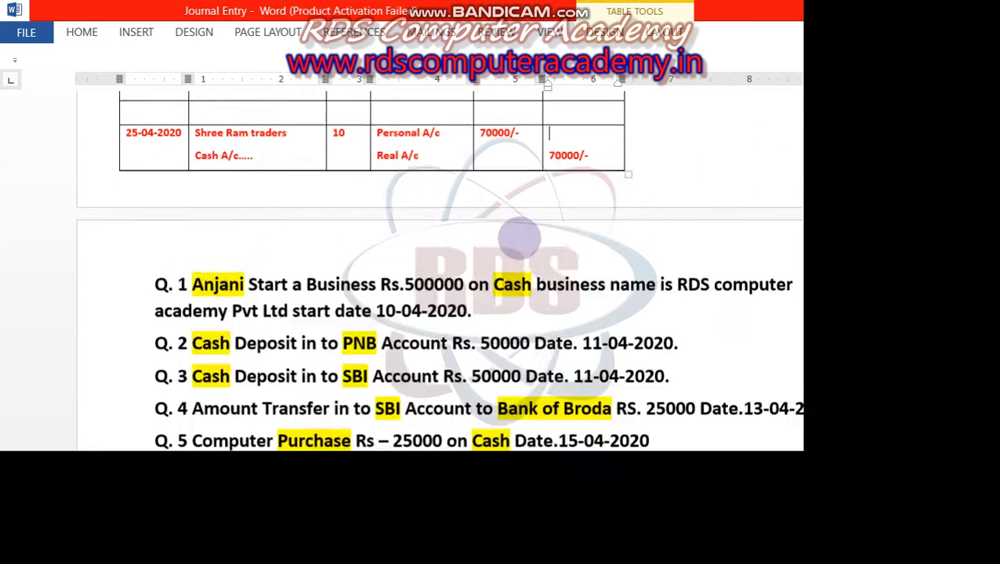
scroll(568, 227, "up", 6)
scroll(569, 227, "up", 12)
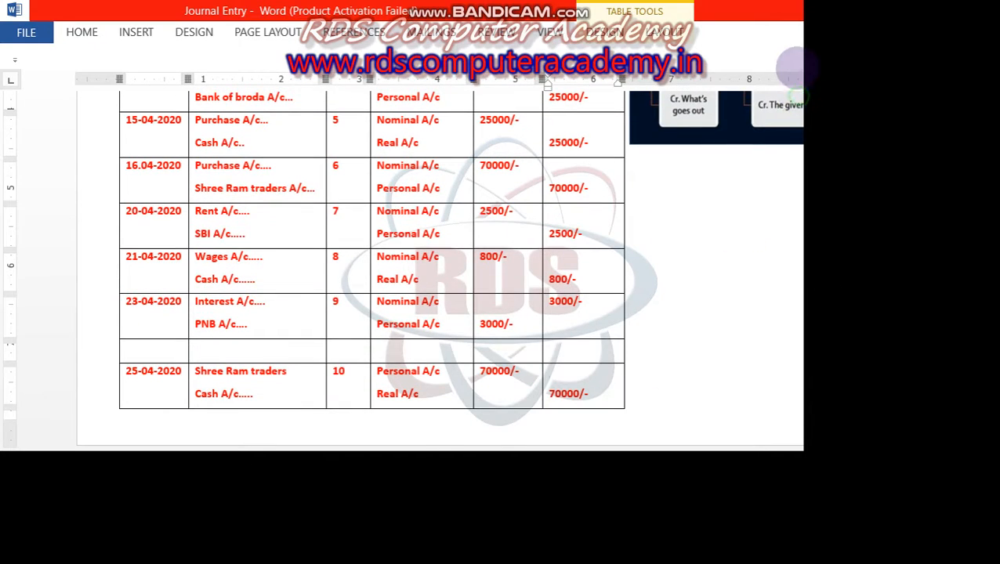
scroll(709, 414, "down", 2)
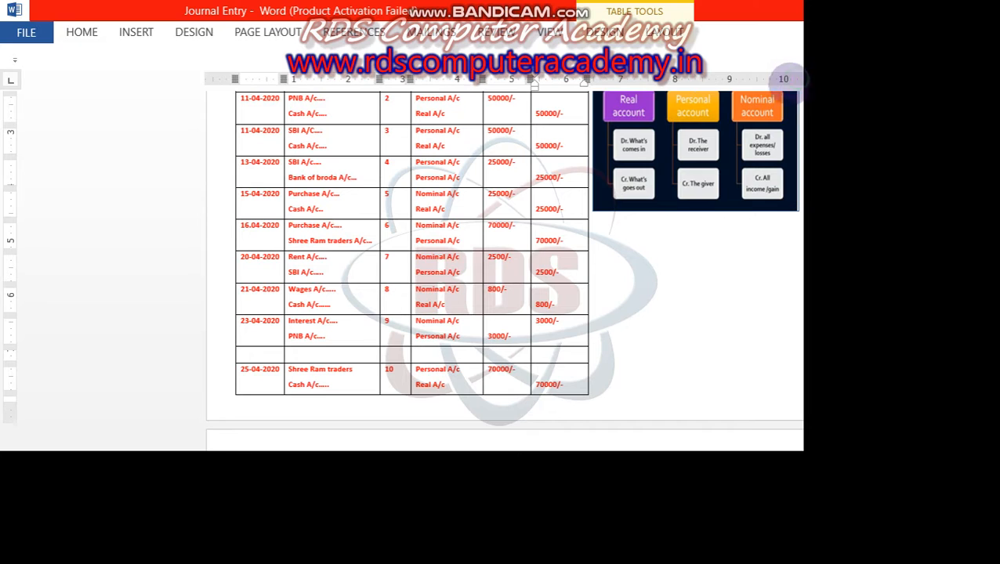
left_click(781, 6)
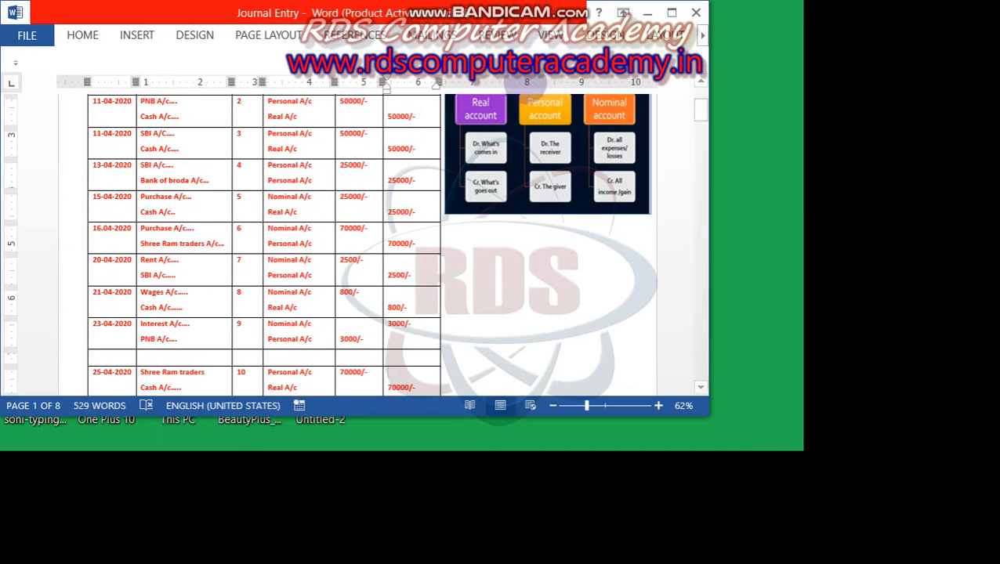
scroll(555, 104, "up", 4)
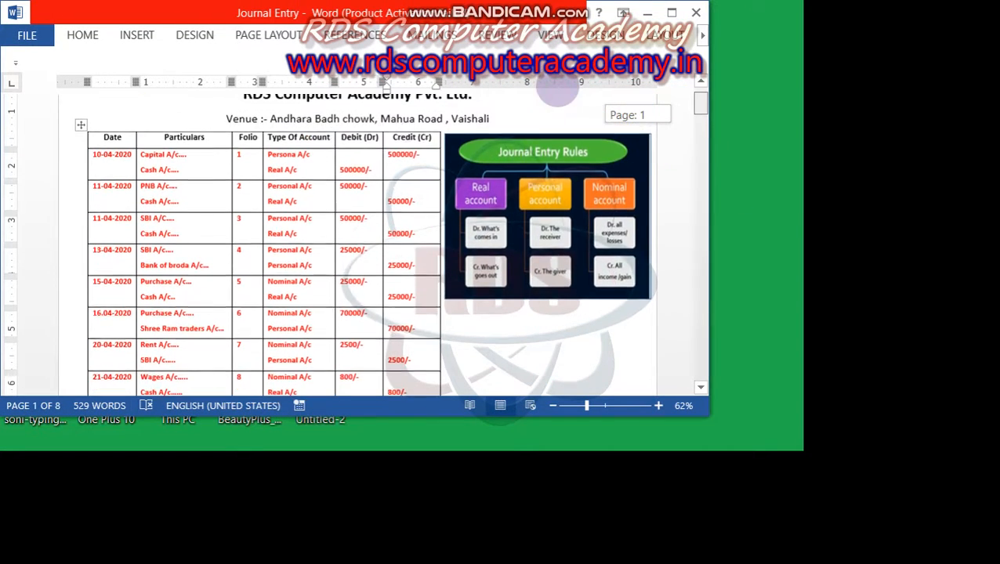
scroll(555, 104, "down", 8)
scroll(556, 104, "up", 6)
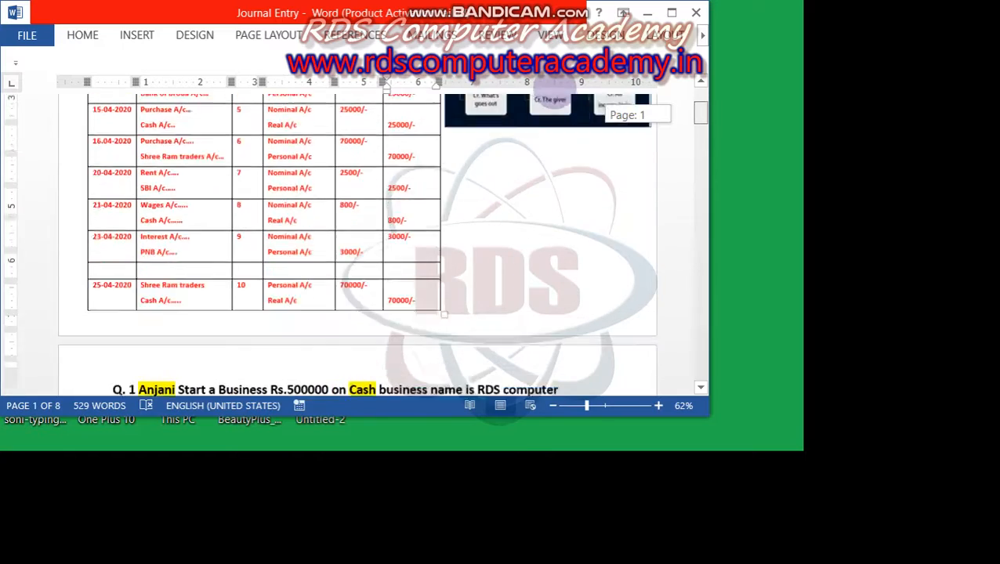
scroll(566, 301, "down", 1)
left_click_drag(568, 333, 779, 384)
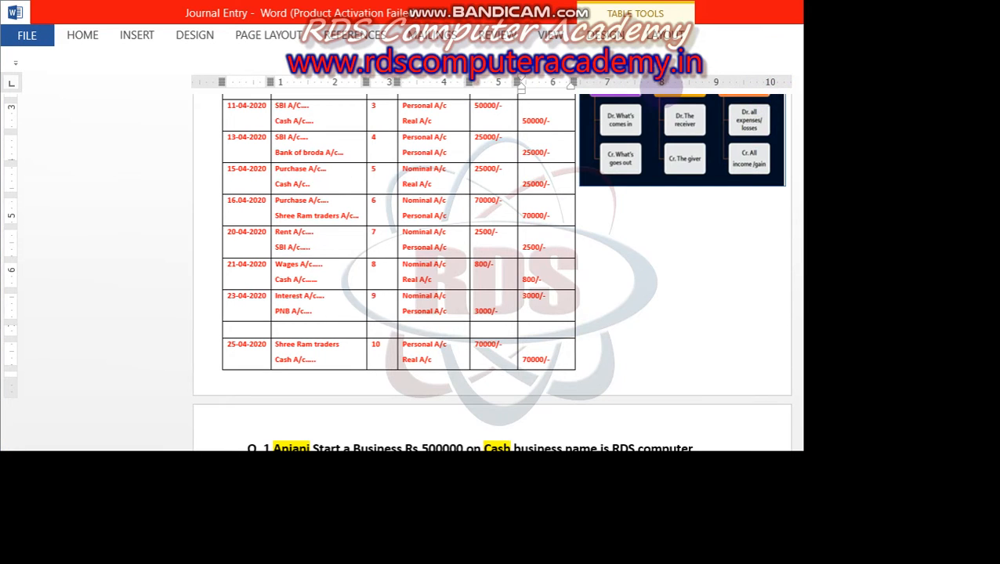
scroll(661, 82, "up", 4)
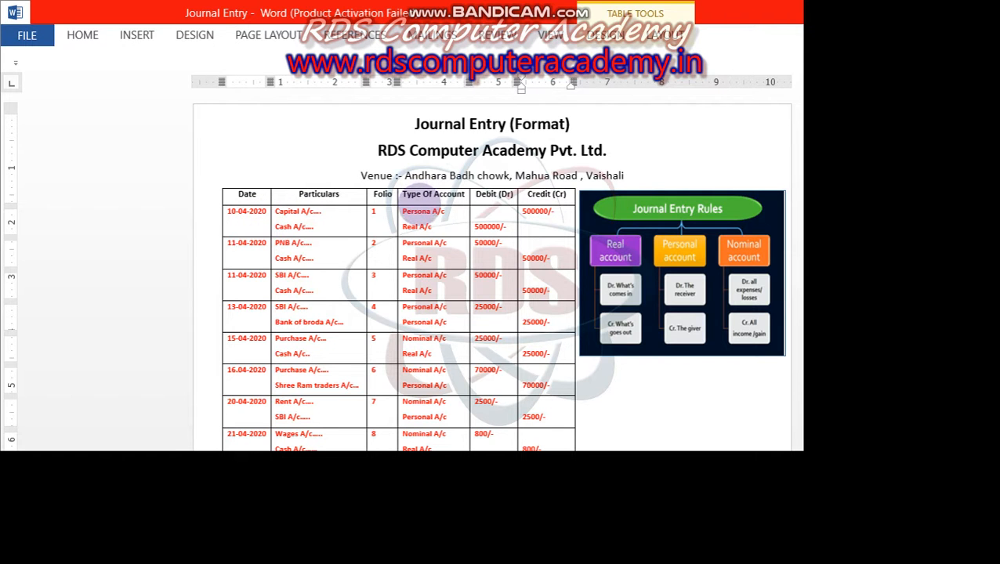
scroll(423, 211, "down", 8)
scroll(419, 206, "down", 10)
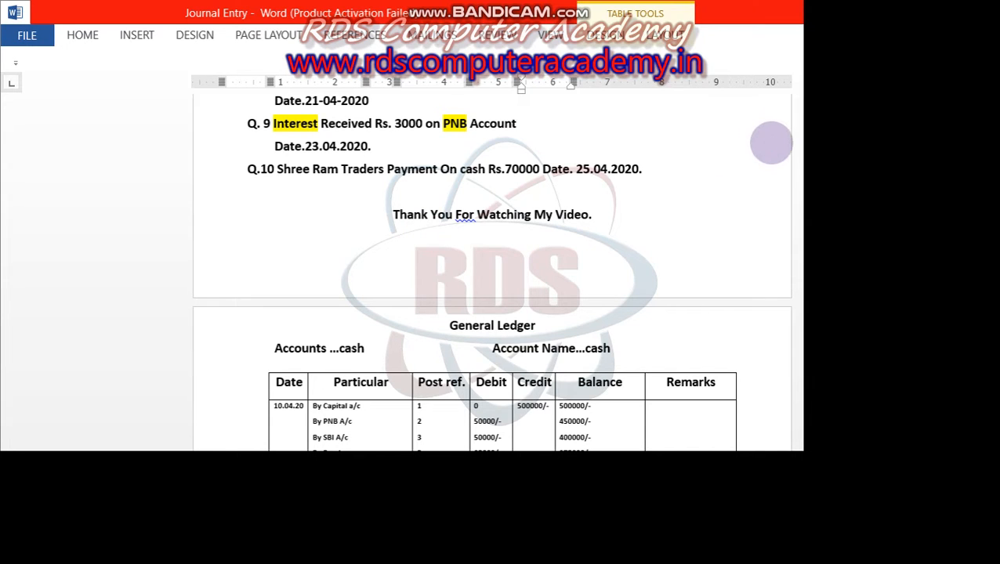
Step: Examine the General Ledger tables for the cash, Capital, PNB and SBI accounts, including their debits, credits and balances
left_click(754, 11)
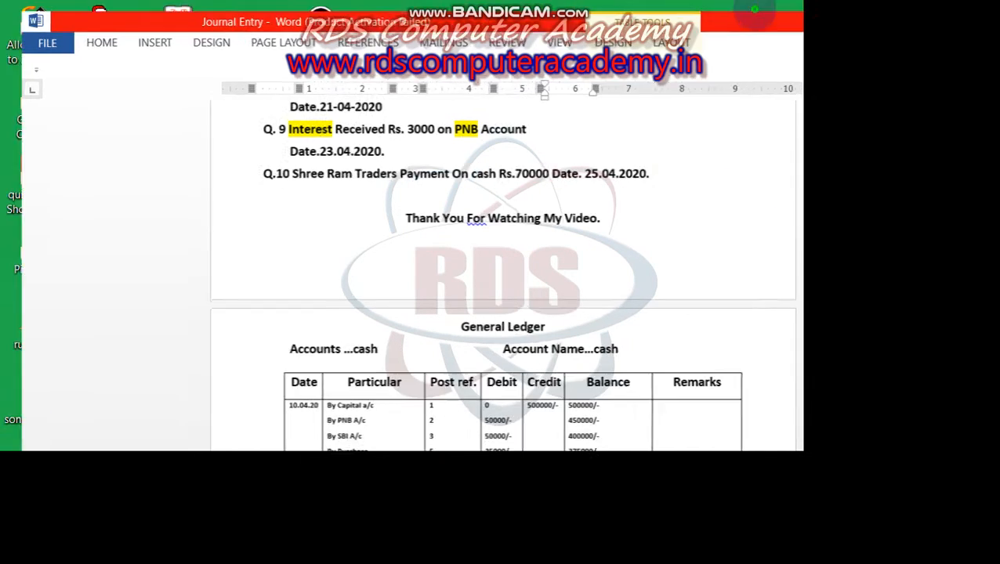
left_click(521, 422)
scroll(467, 304, "down", 8)
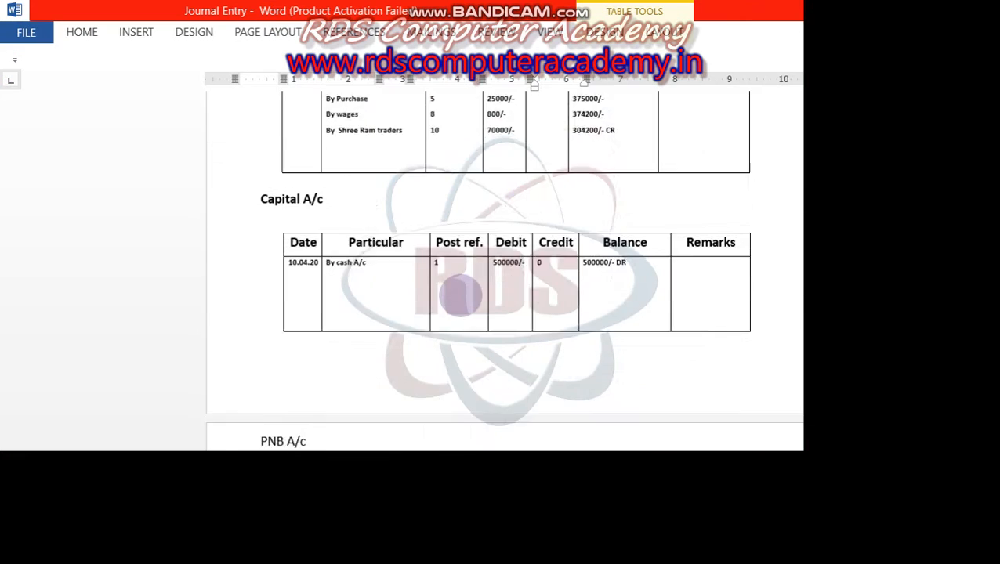
scroll(796, 184, "up", 8)
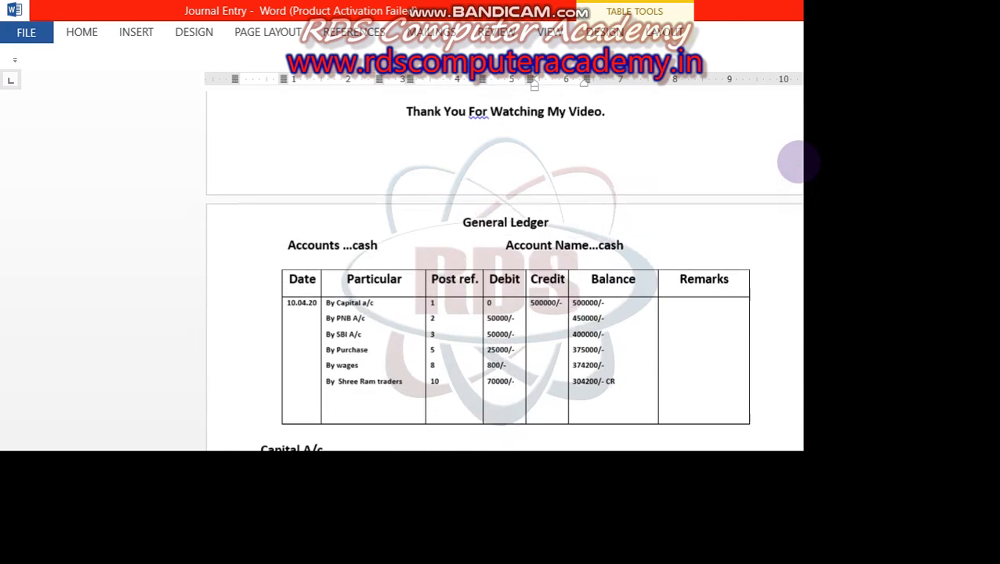
scroll(798, 162, "down", 1)
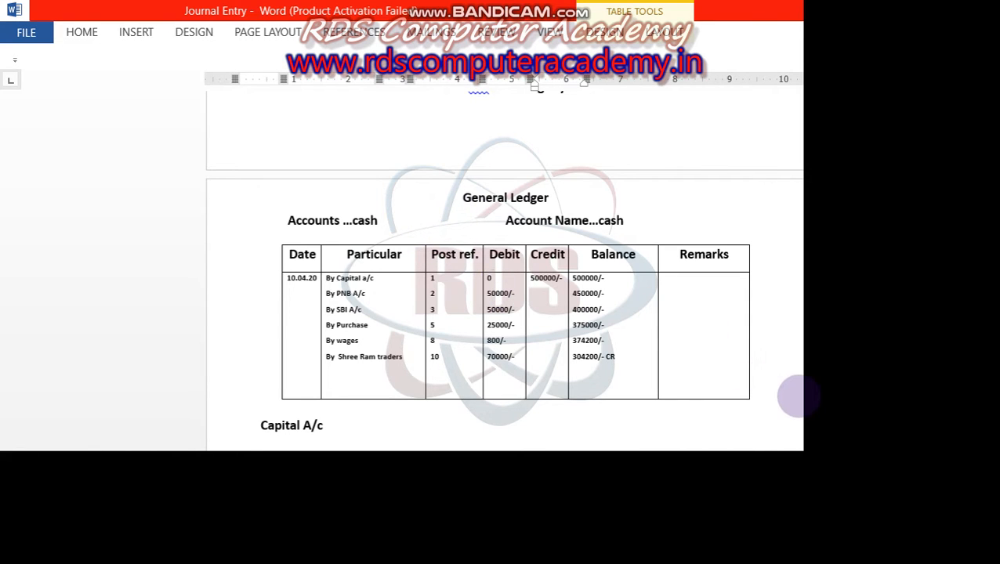
scroll(797, 398, "down", 5)
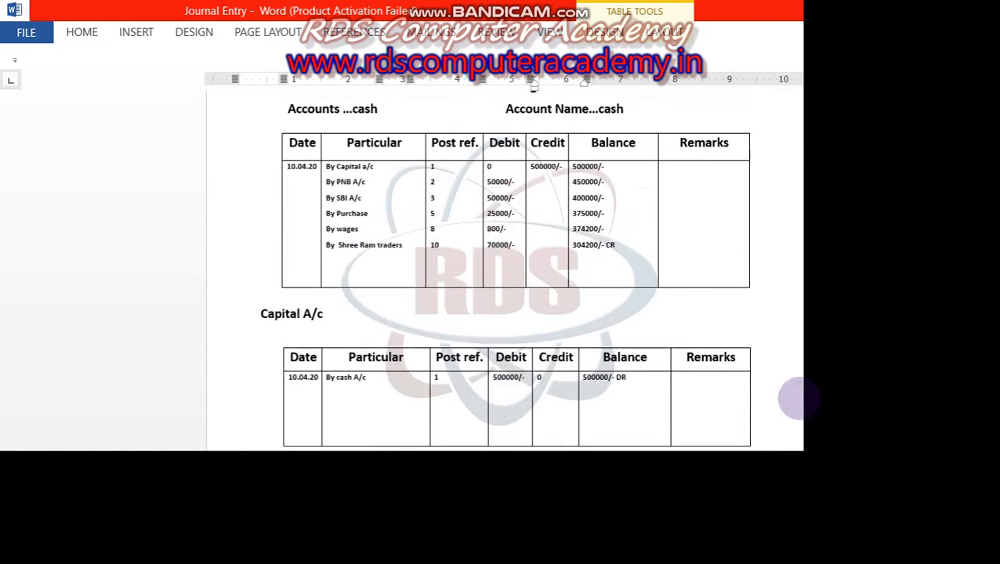
scroll(798, 399, "down", 1)
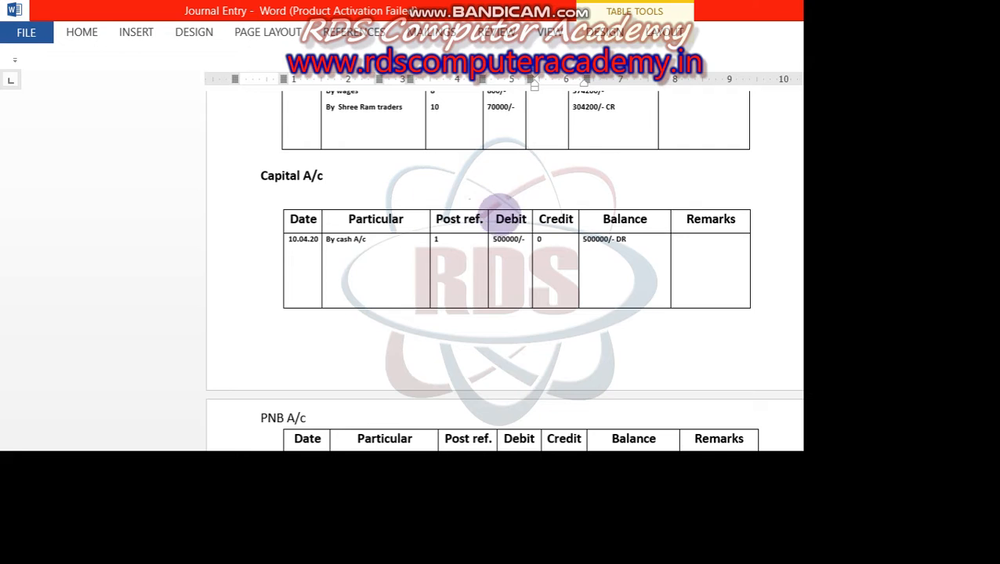
scroll(801, 401, "down", 5)
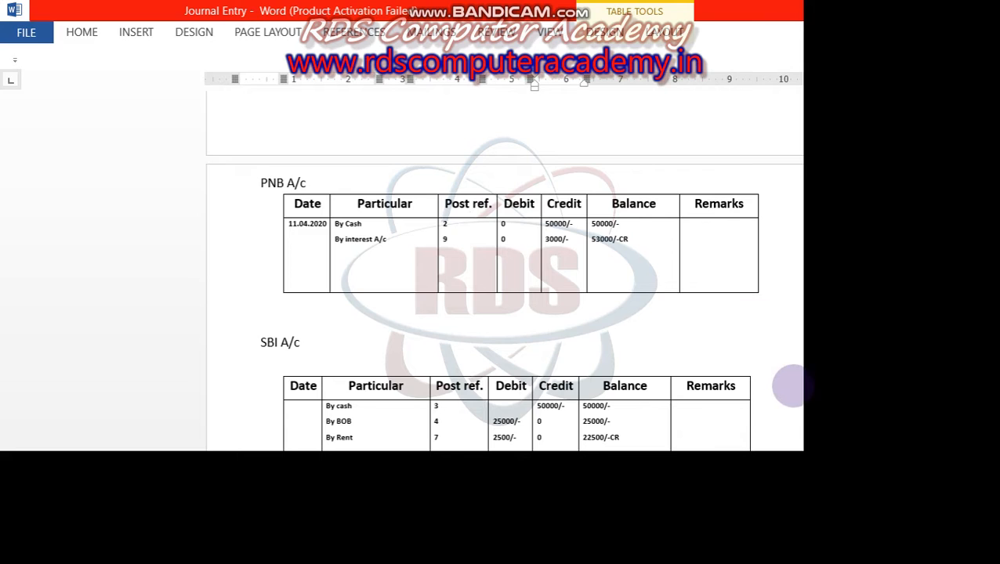
scroll(796, 398, "down", 5)
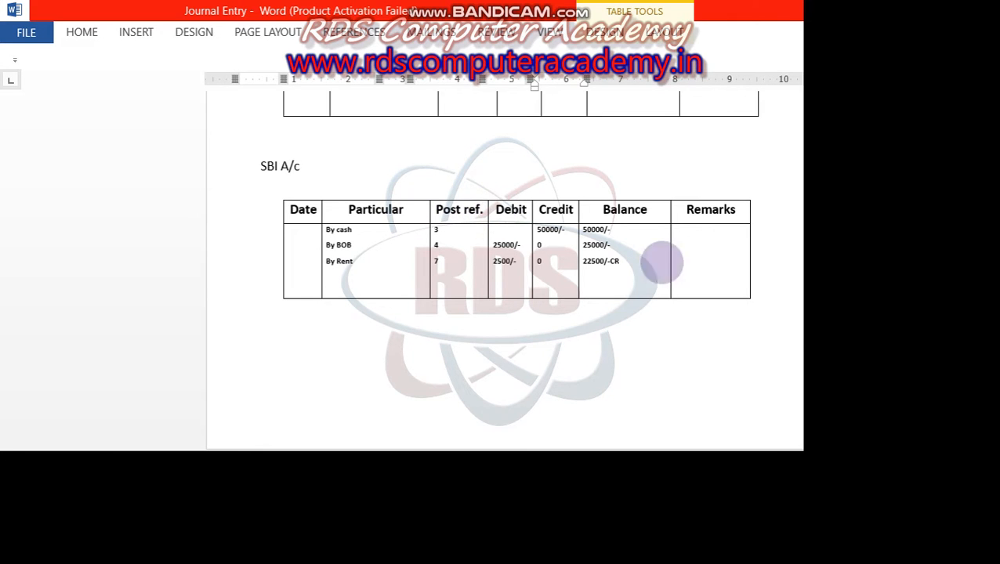
Step: Examine the ledger tables for BOB, Purchase, Shree Ram traders, Rent, Wages and Interest
scroll(796, 400, "down", 8)
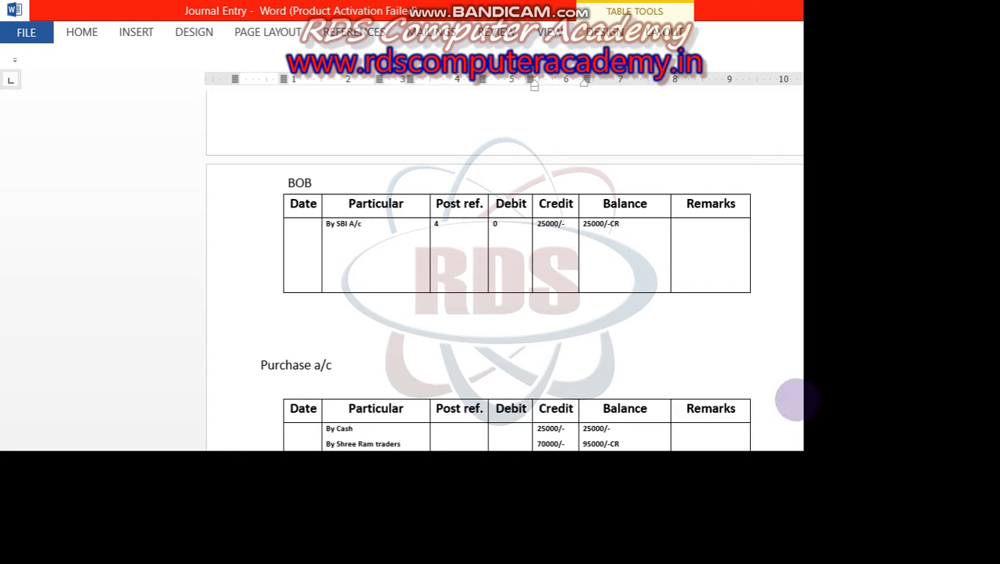
scroll(795, 393, "down", 1)
scroll(796, 398, "down", 5)
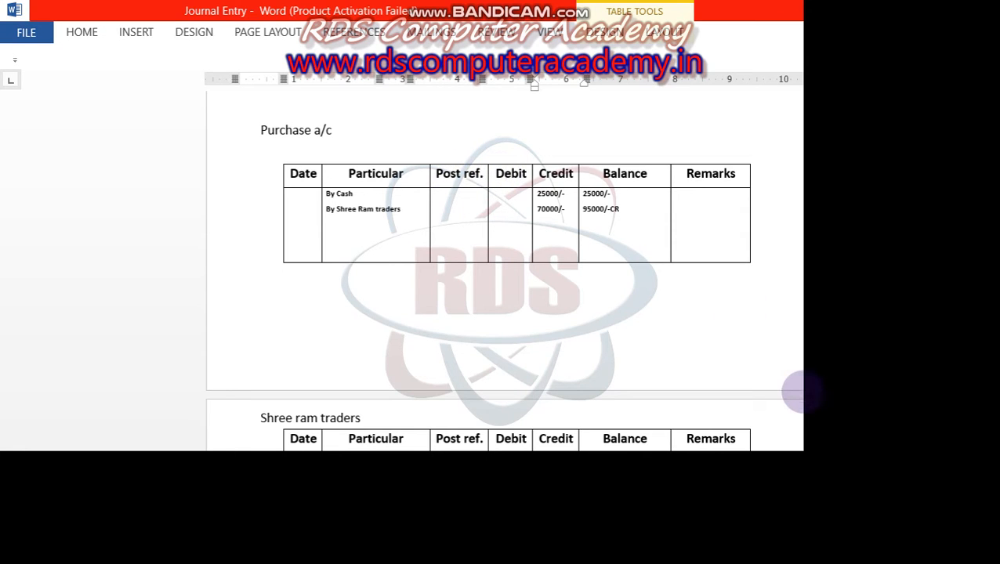
scroll(794, 398, "down", 7)
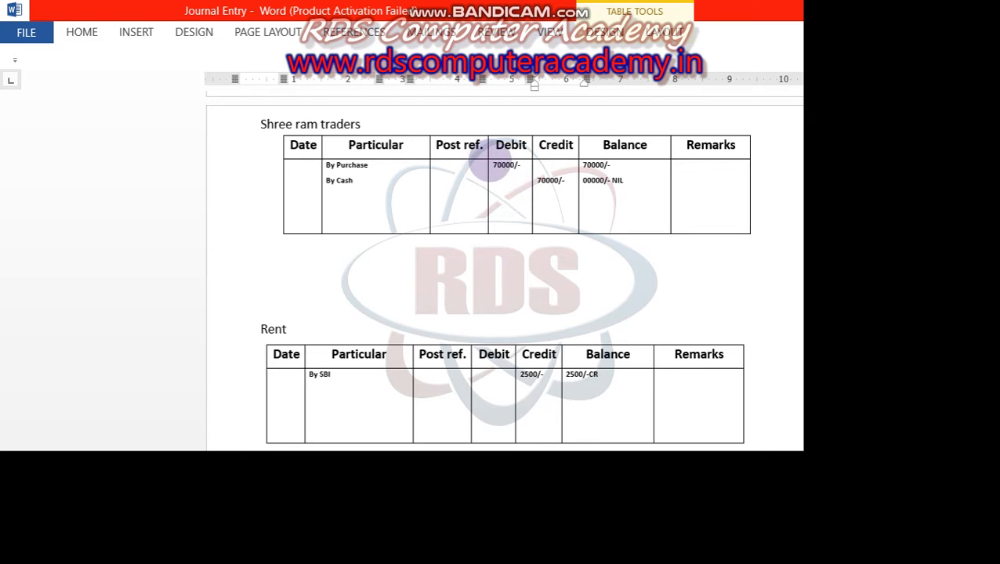
scroll(795, 399, "down", 3)
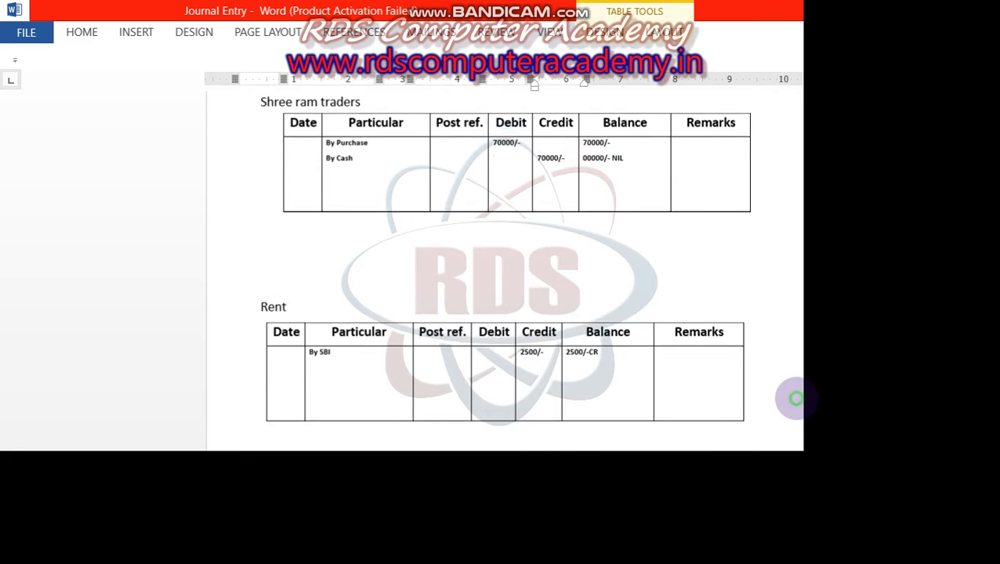
scroll(794, 399, "down", 3)
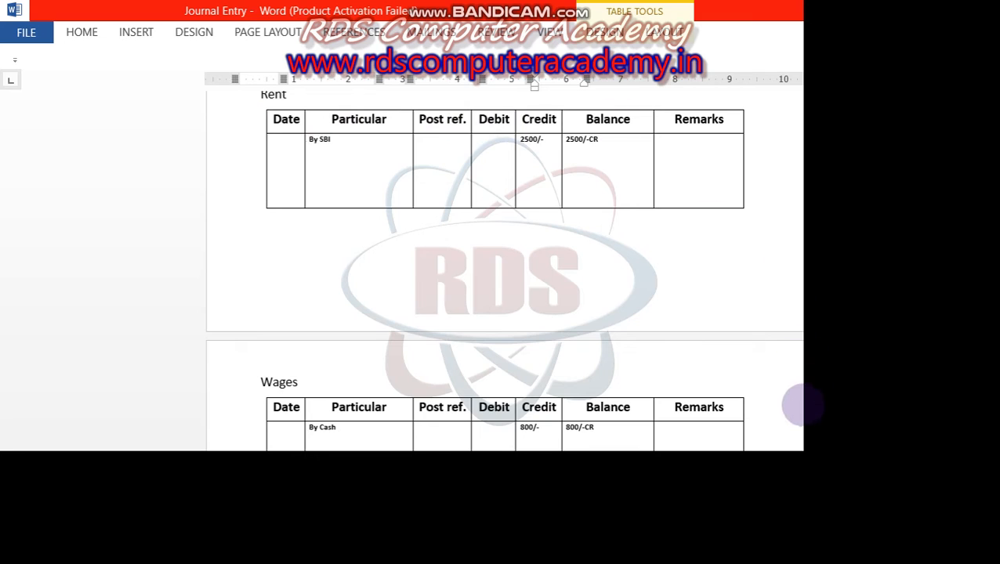
scroll(793, 401, "down", 1)
scroll(793, 401, "down", 5)
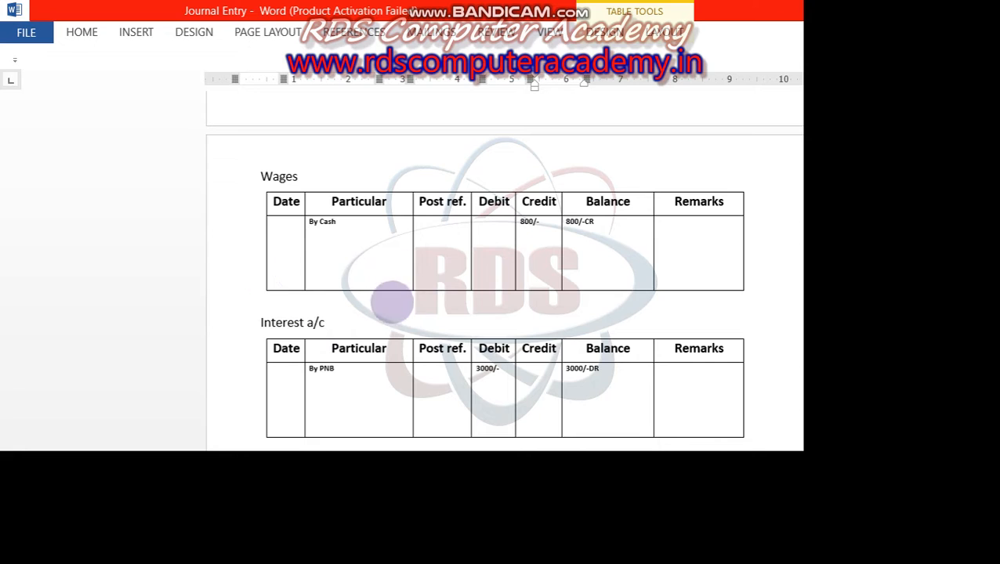
scroll(798, 397, "down", 3)
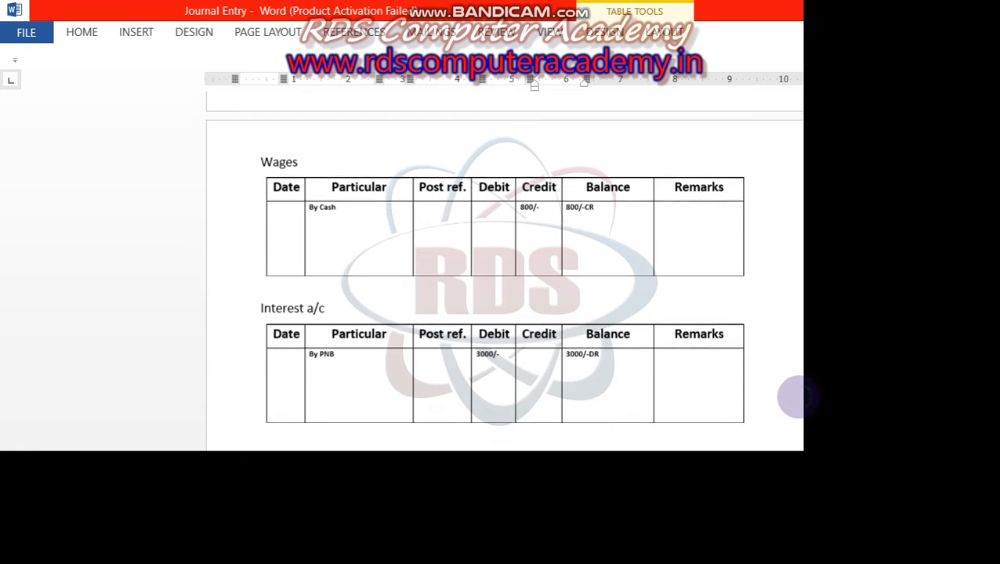
scroll(798, 398, "down", 3)
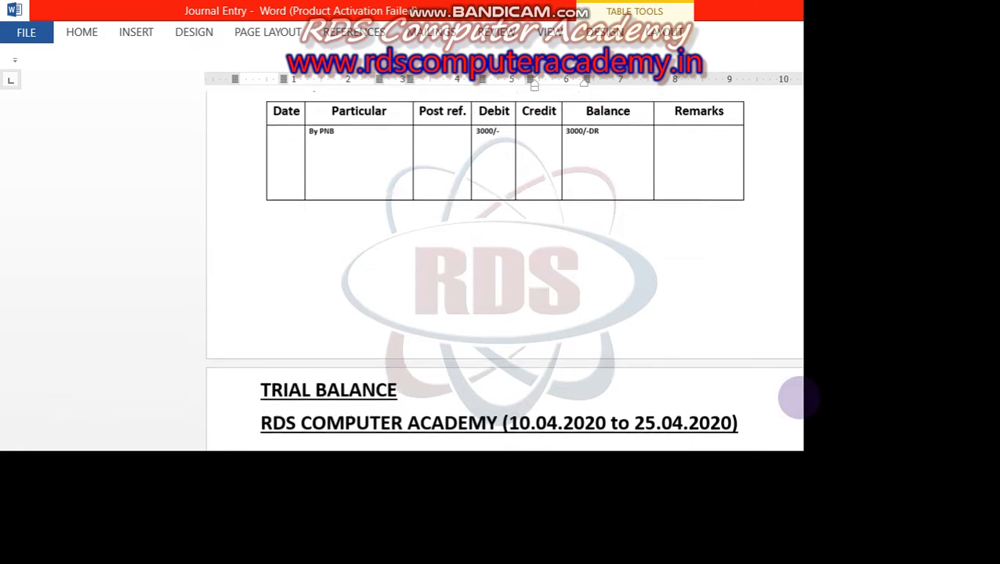
Step: Enter the date 25.04.2020 in the Cash row of the trial balance table
scroll(799, 342, "down", 6)
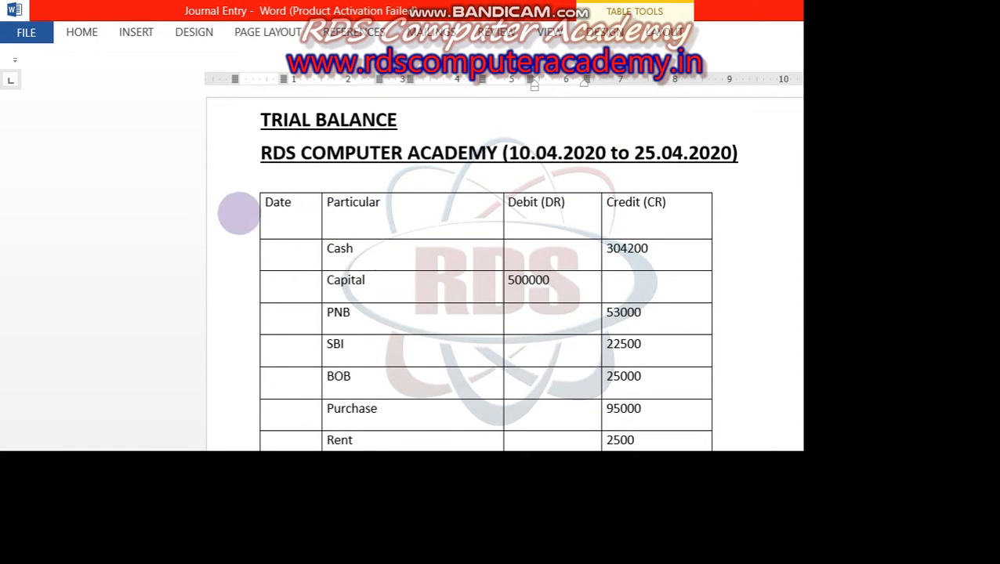
left_click(239, 212)
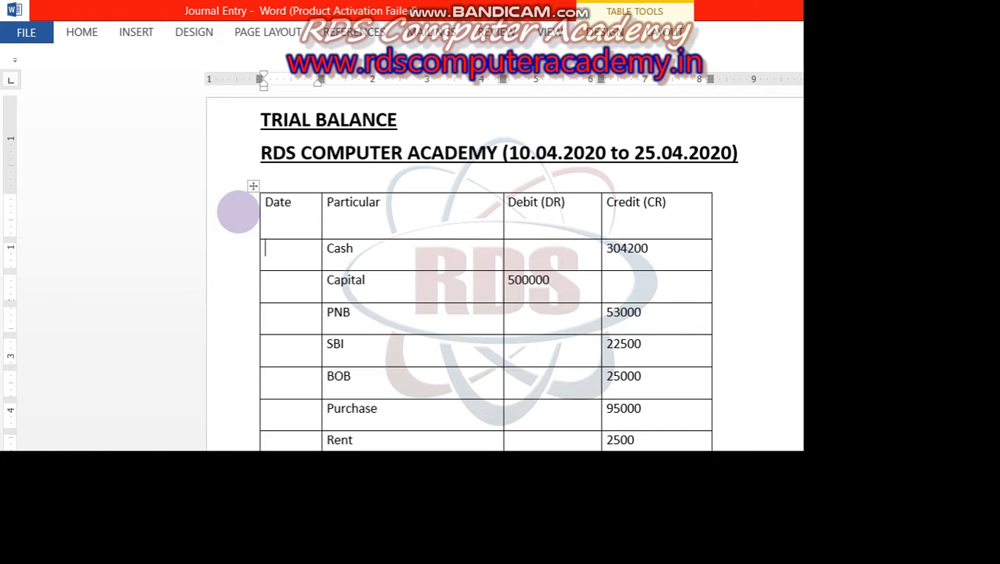
left_click_drag(800, 372, 803, 172)
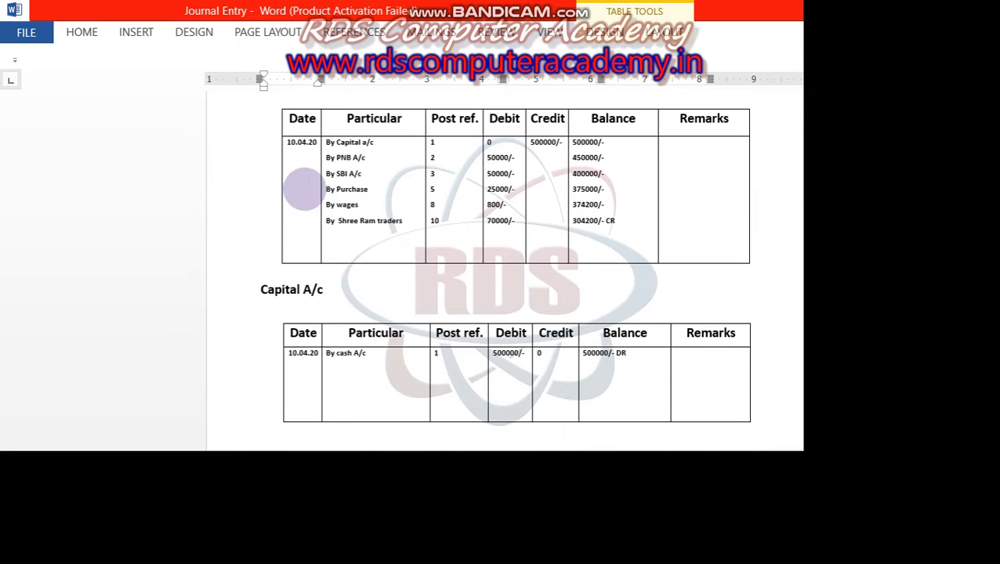
left_click_drag(793, 180, 797, 387)
left_click(268, 186)
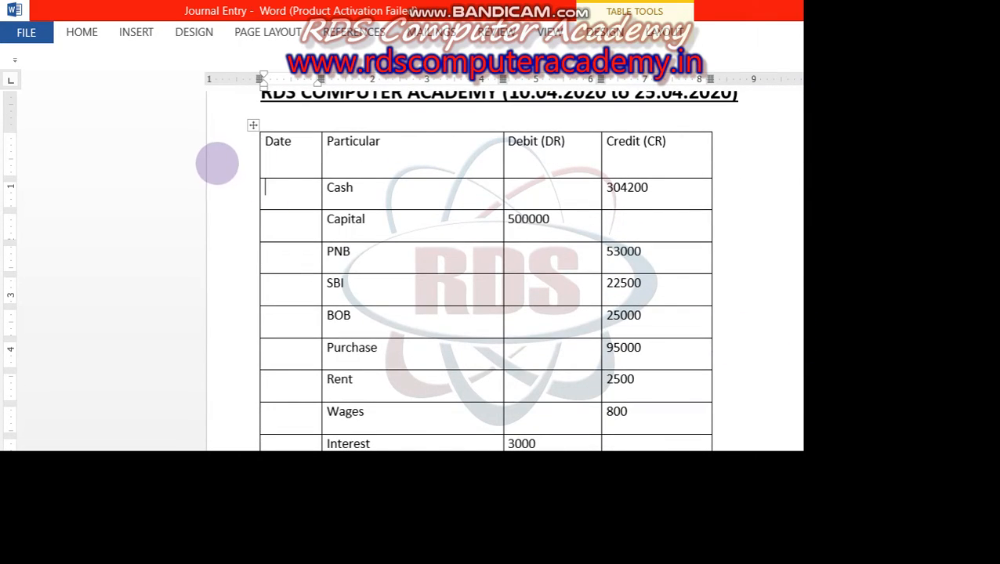
type("25.04.202")
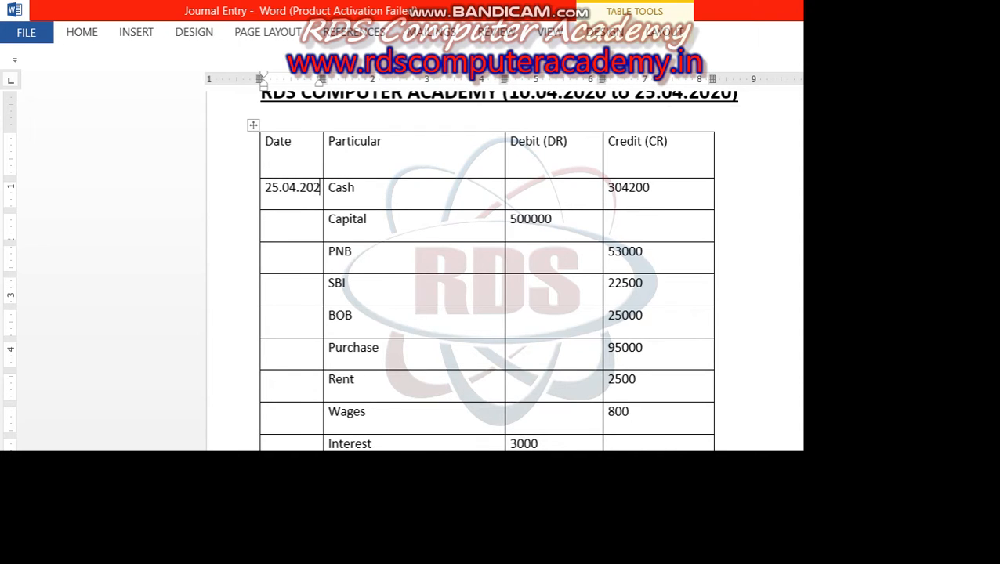
type("0")
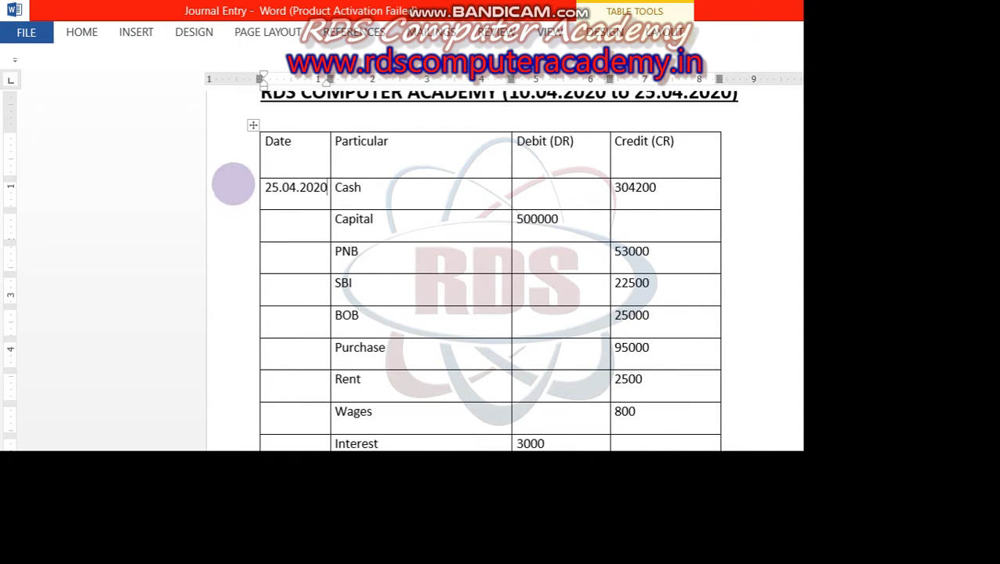
key("Down")
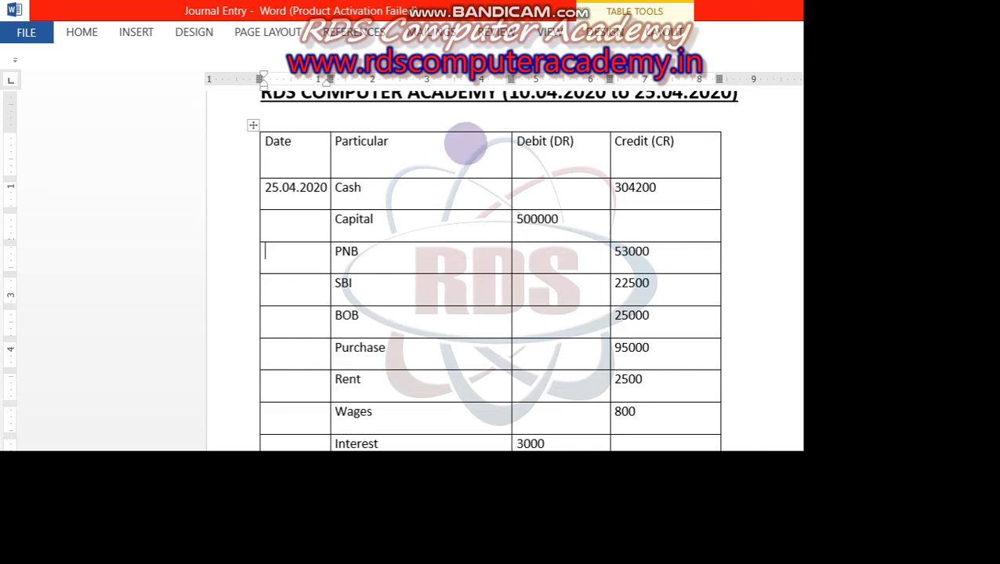
key("Down")
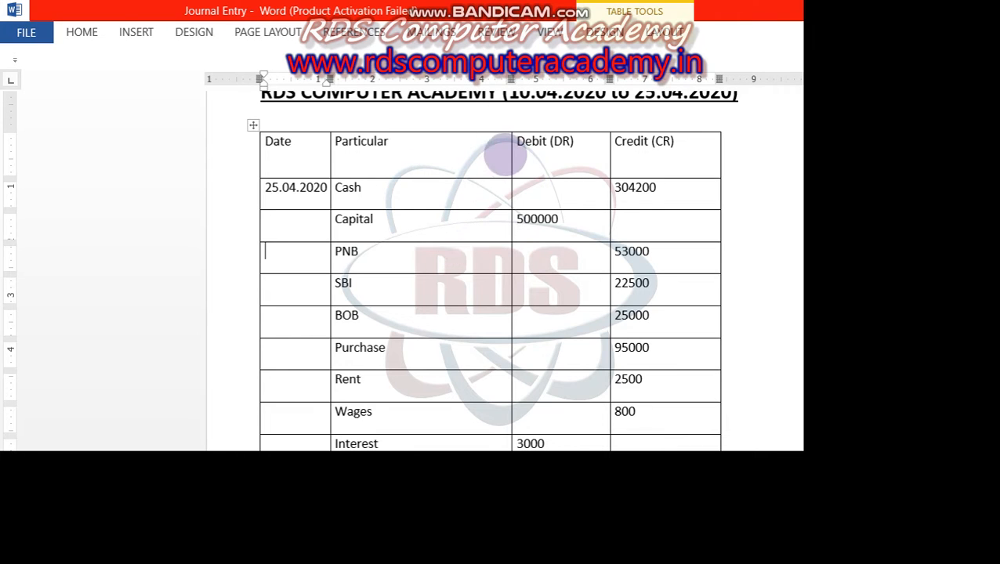
Step: Check the cash account's General Ledger balance against the Cash row of the trial balance table
left_click_drag(796, 368, 799, 154)
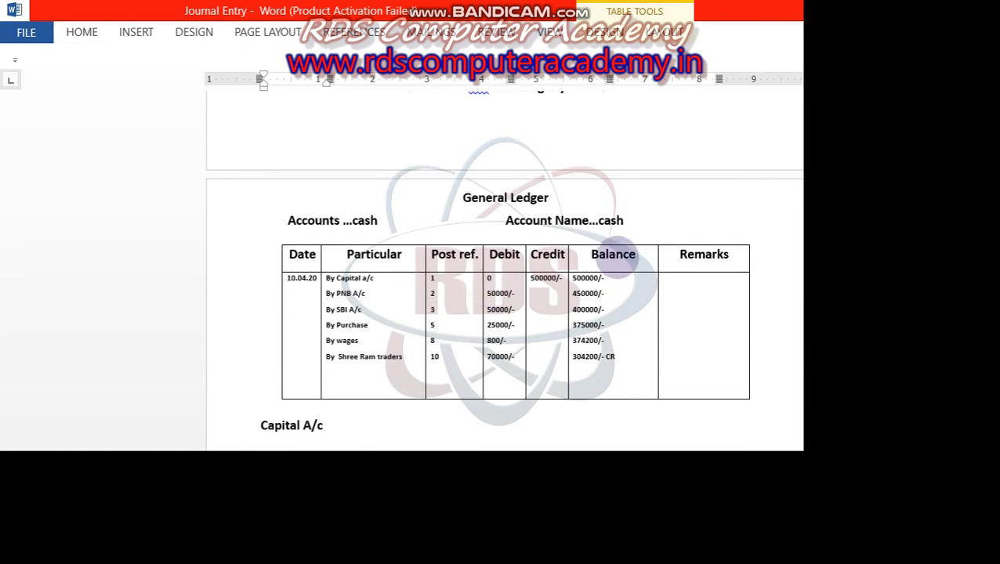
left_click_drag(797, 163, 796, 368)
left_click(265, 408)
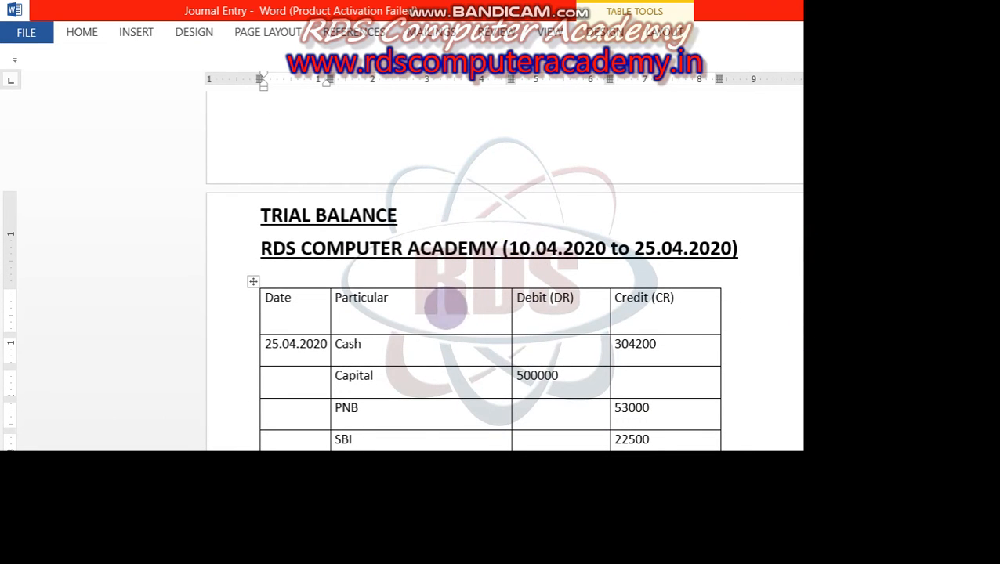
left_click(326, 308)
left_click_drag(794, 359, 797, 393)
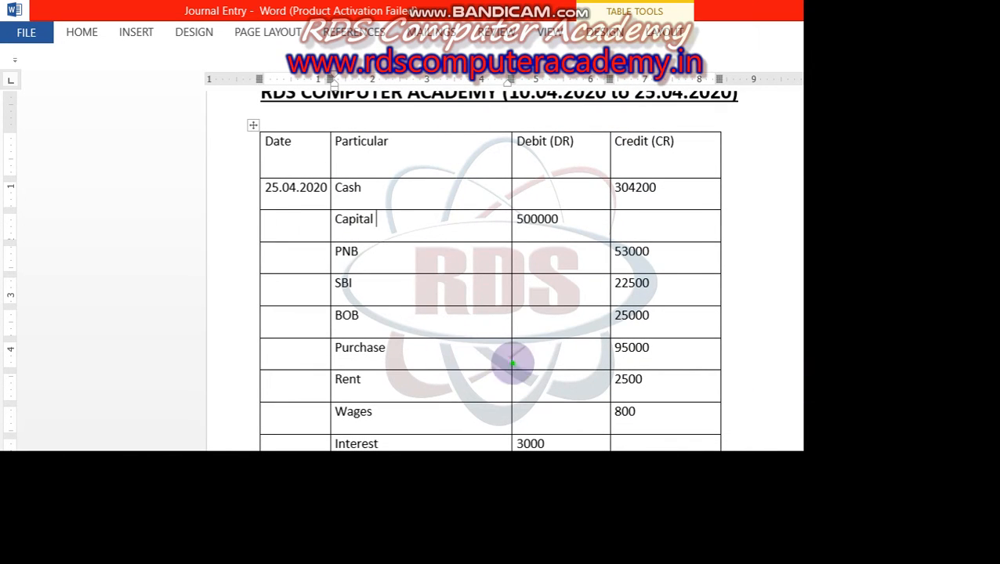
Step: Review the debit and credit entries of every trial balance account from Cash to Interest, including the empty last row
left_click(512, 363)
key("ctrl+Home")
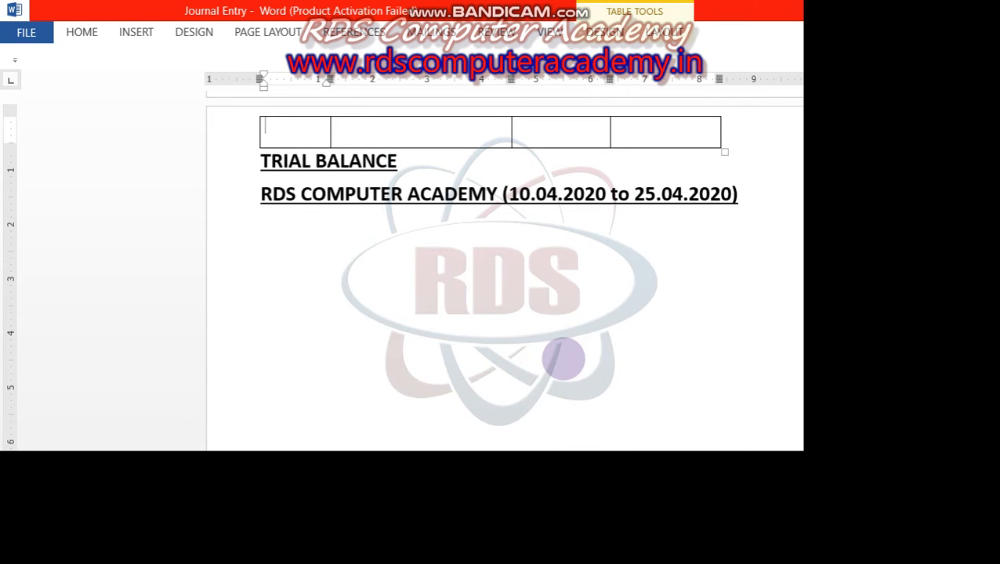
scroll(799, 371, "down", 3)
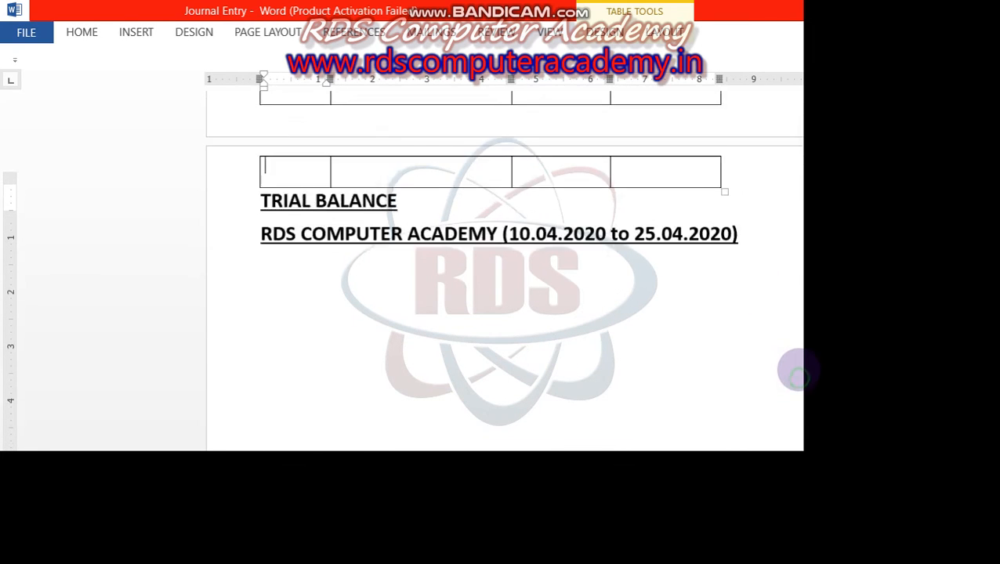
scroll(797, 349, "down", 1)
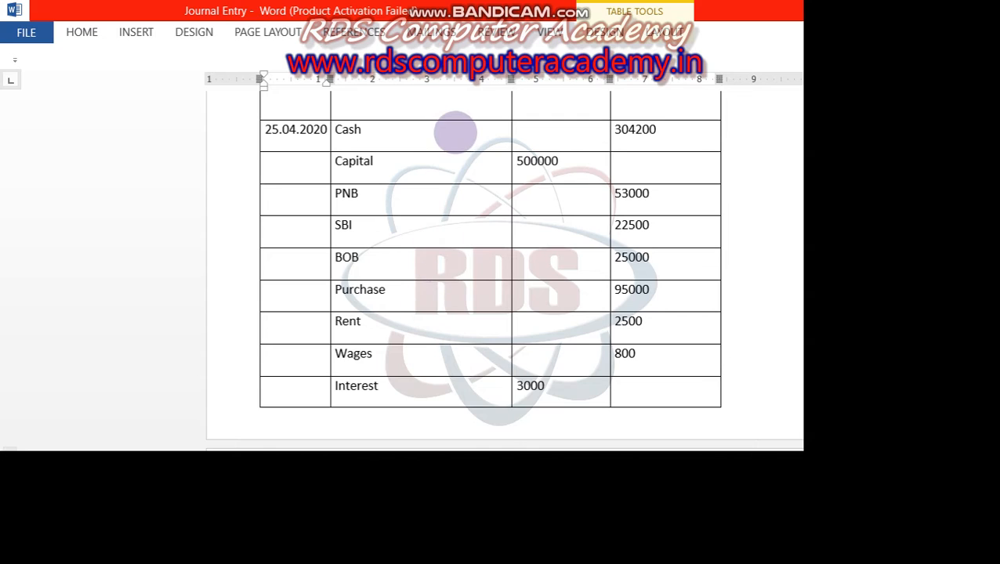
left_click(456, 132)
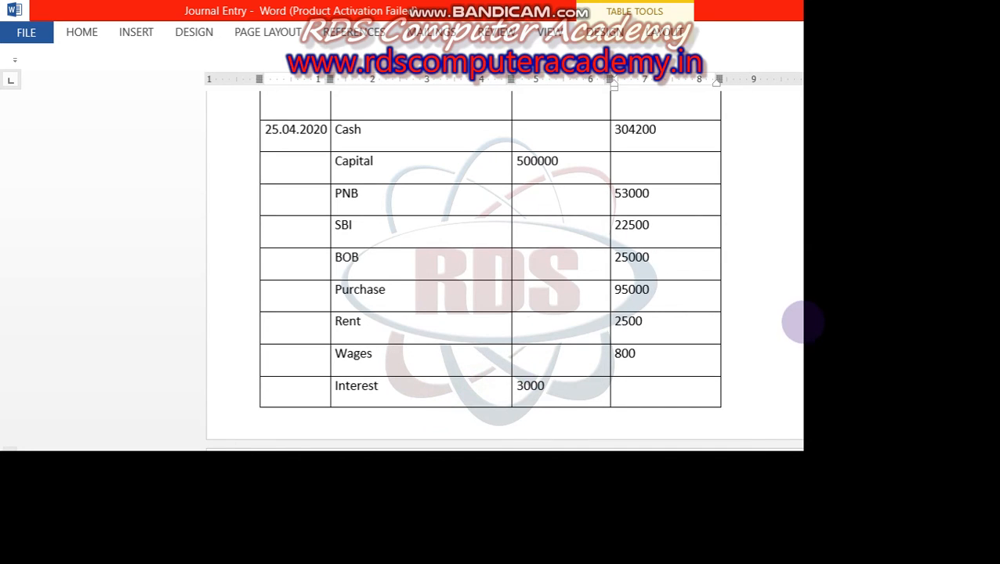
scroll(797, 344, "up", 2)
scroll(795, 342, "down", 1)
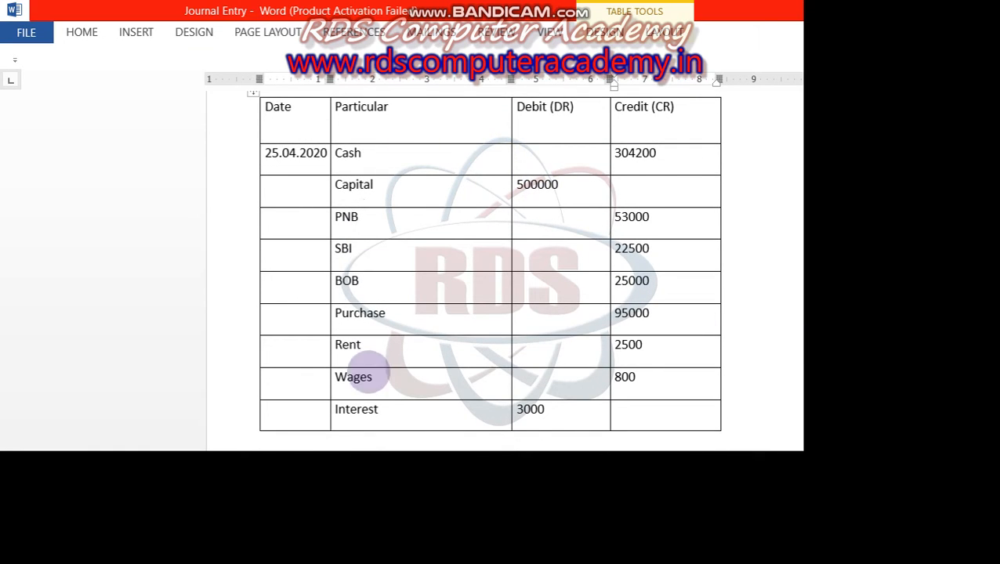
left_click(656, 429)
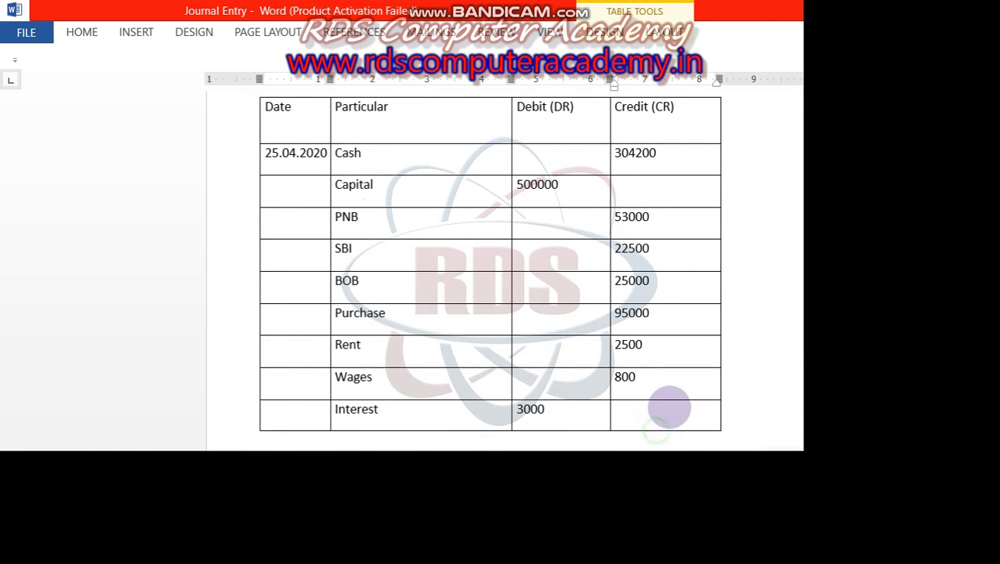
left_click(657, 408)
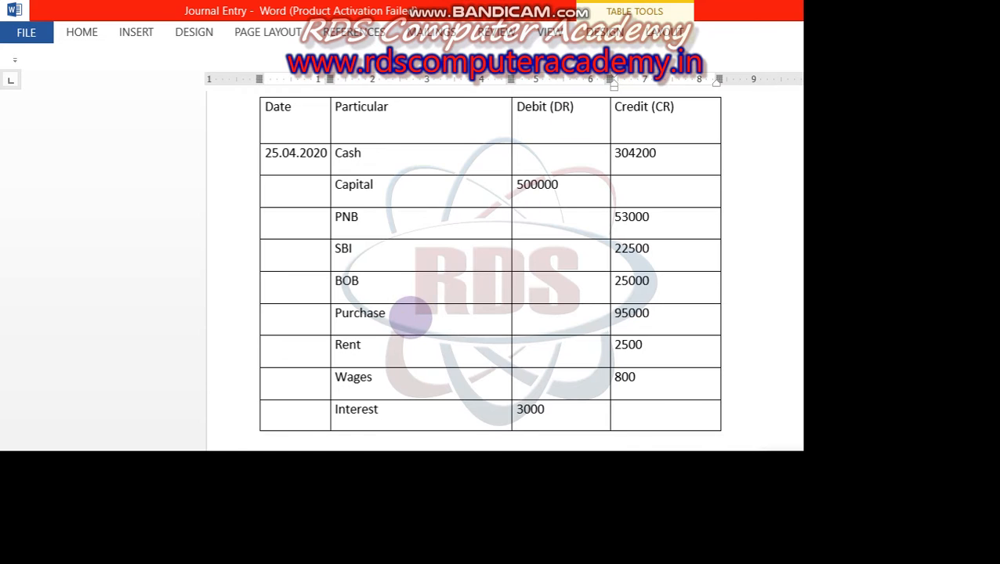
Step: Open Calculator and add the Cash, PNB and SBI credits: 304200, 53000 and 22500
key("super")
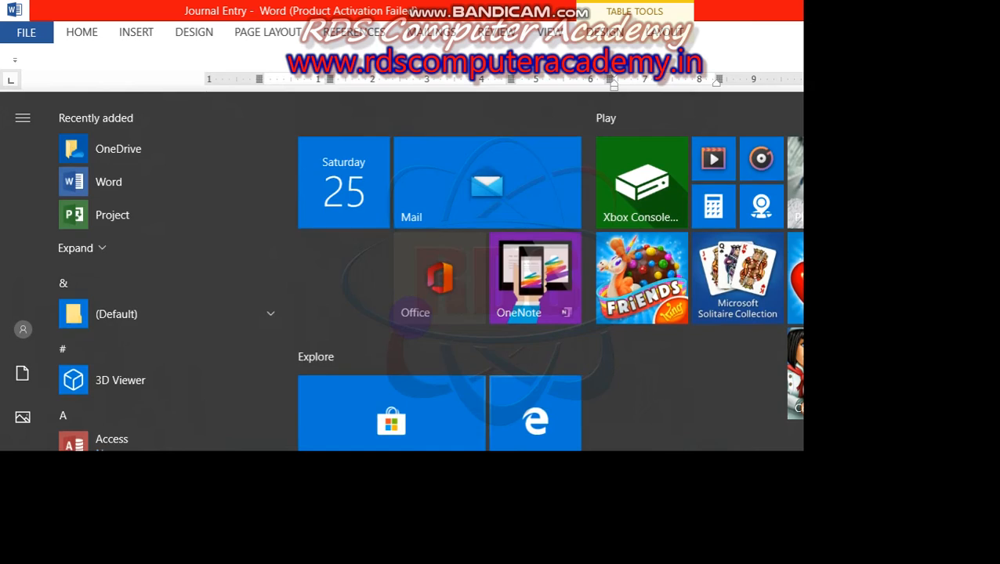
type("cal")
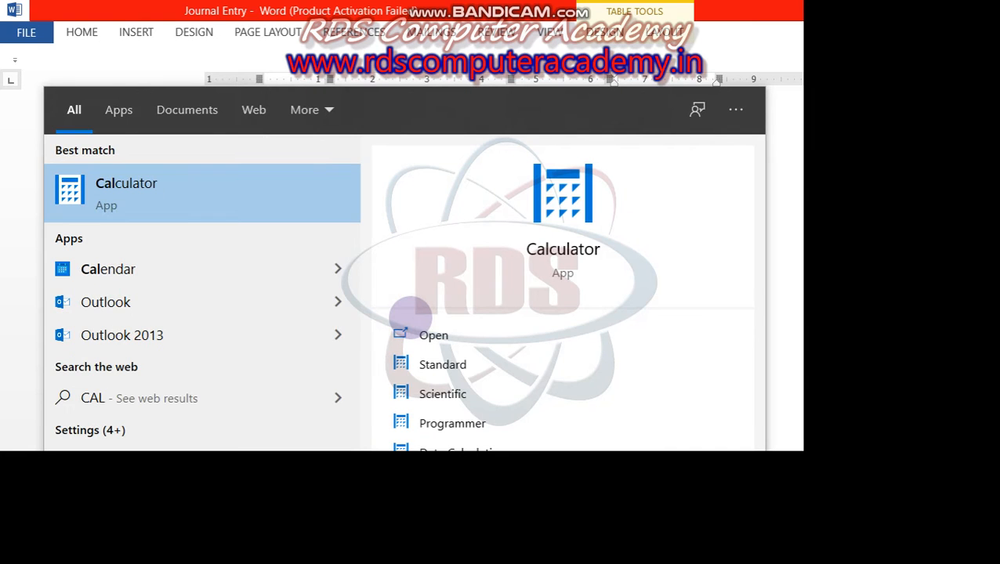
left_click(409, 316)
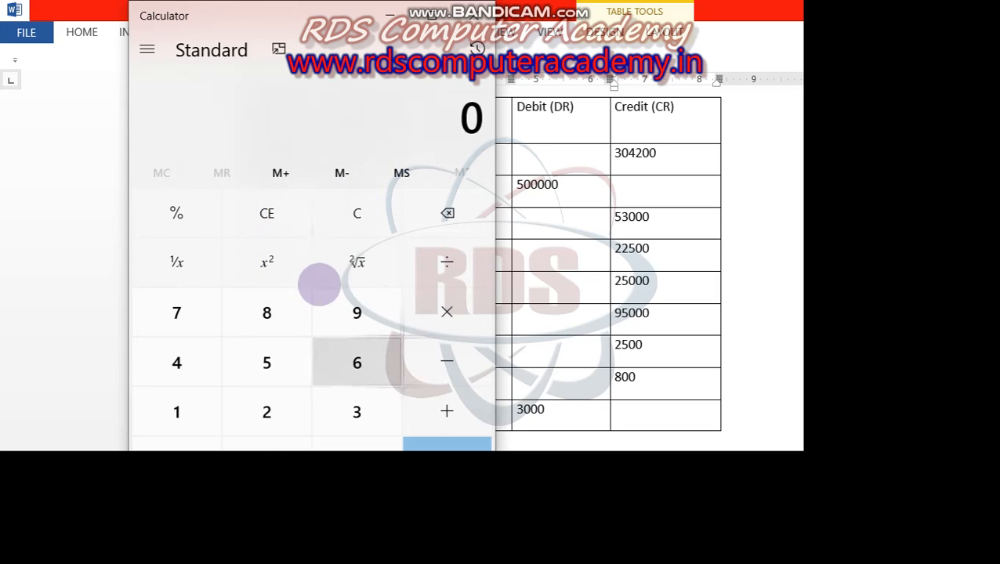
type("30")
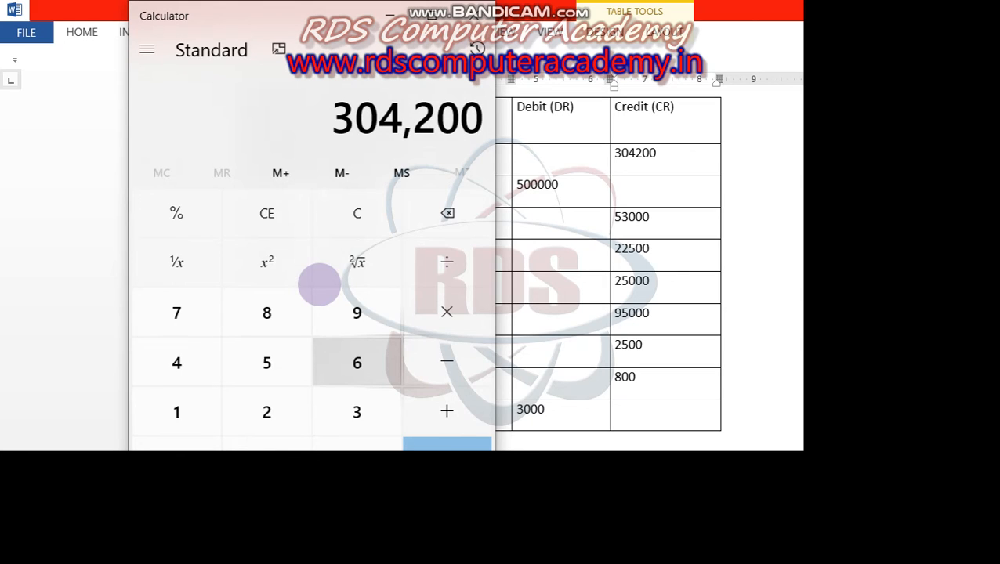
type("42005")
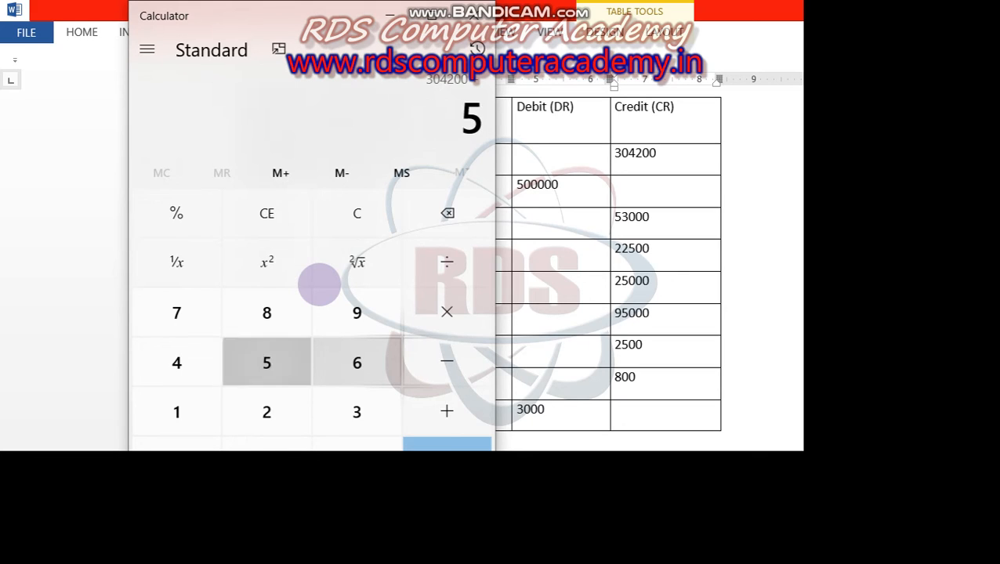
type("3000")
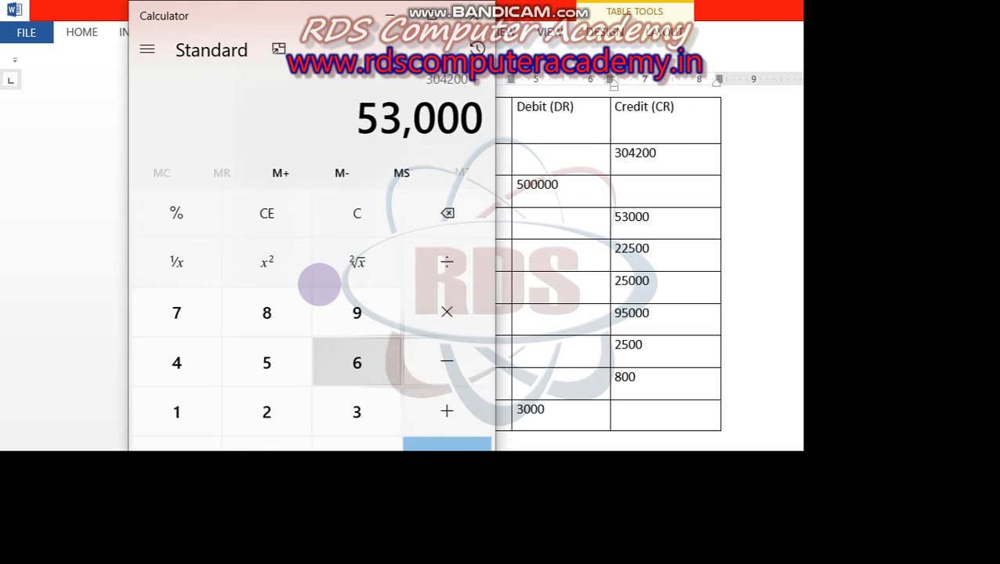
type("+224")
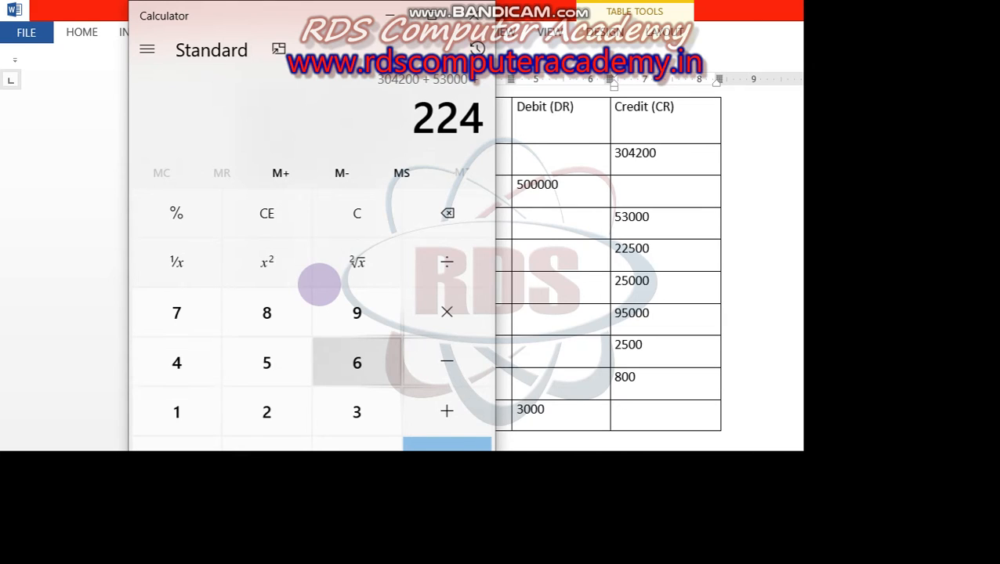
key("BackSpace")
type("500")
key("plus")
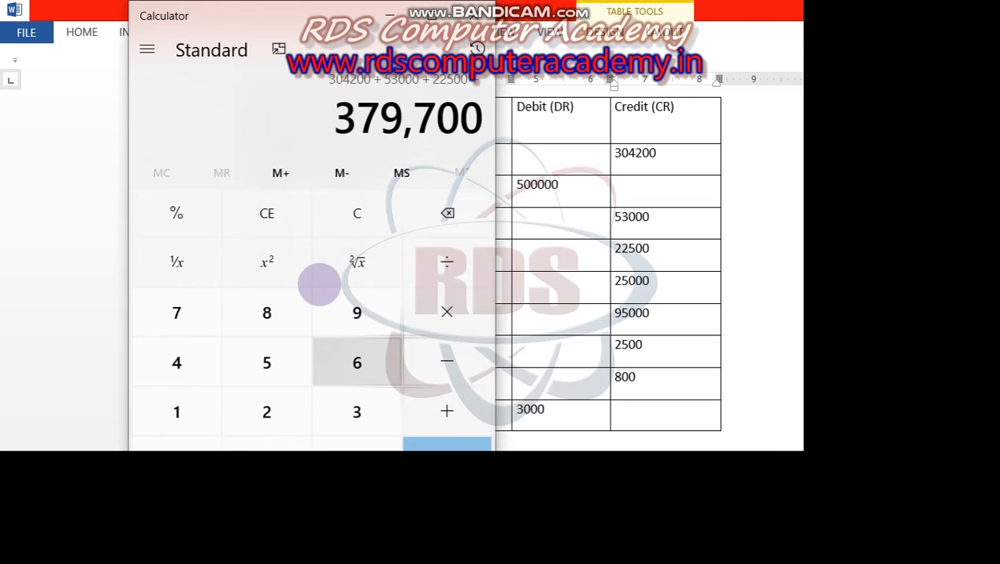
Step: Add the BOB credit of 25000 and the Purchase credit of 95000 to the running sum
type("25")
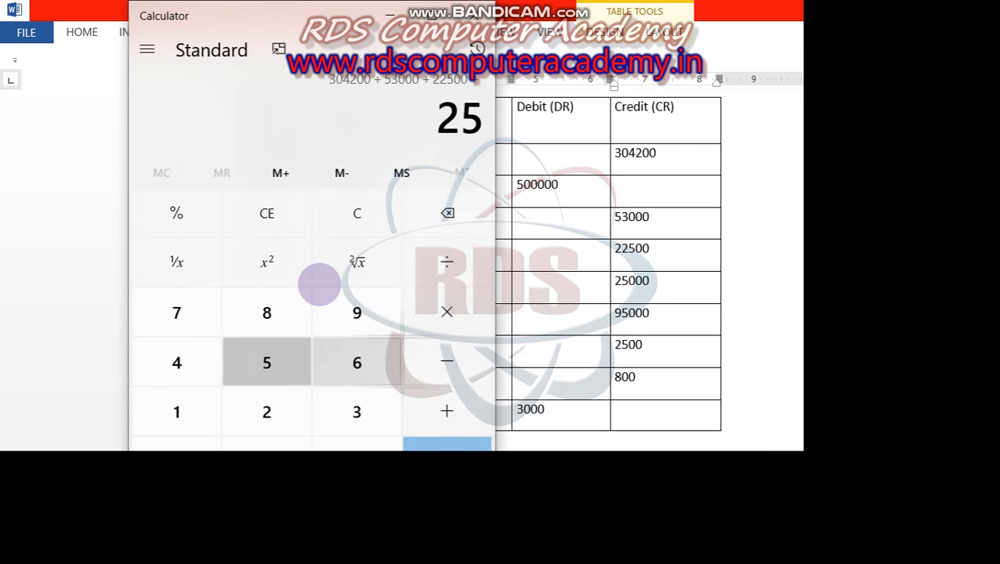
type(",000")
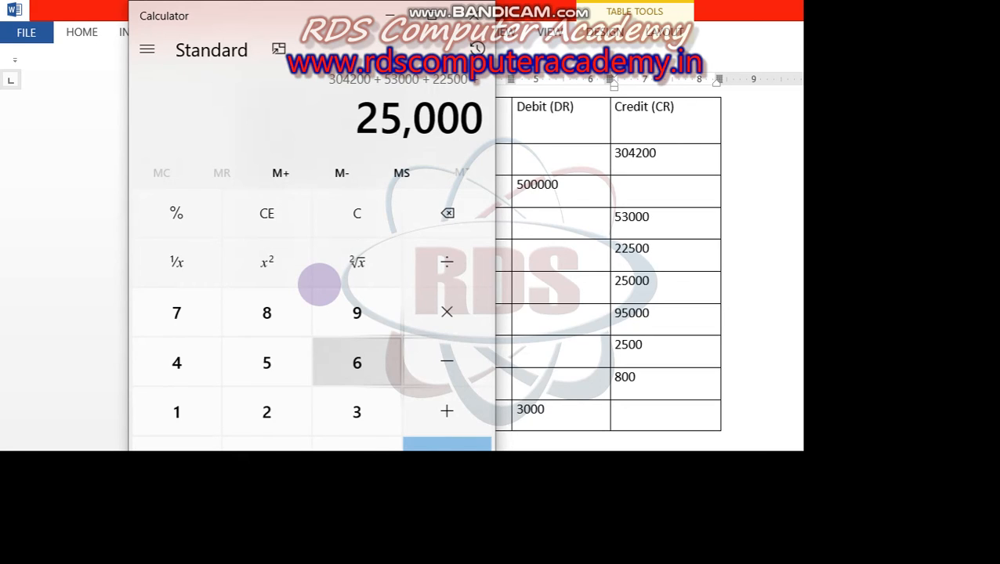
key("plus")
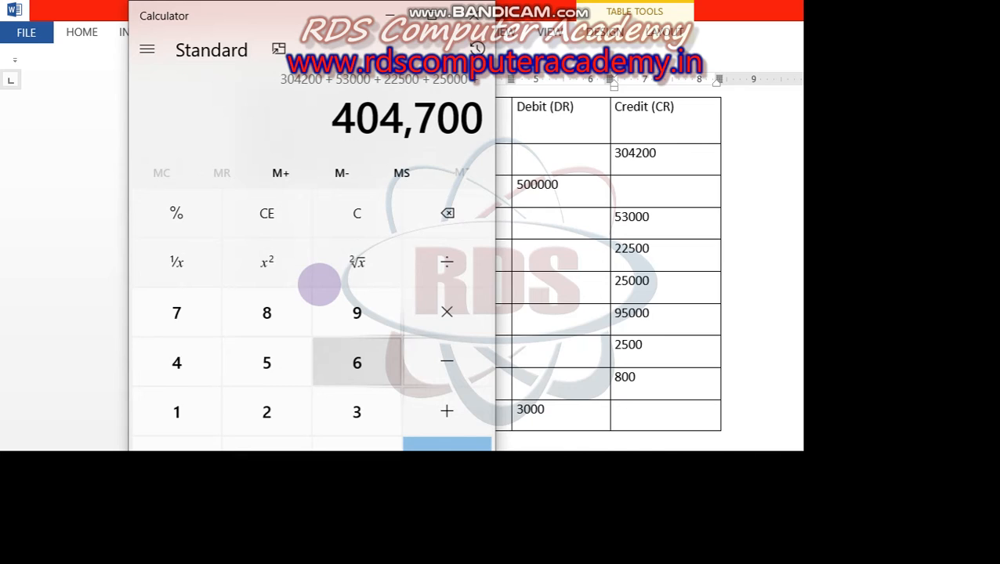
type("950000")
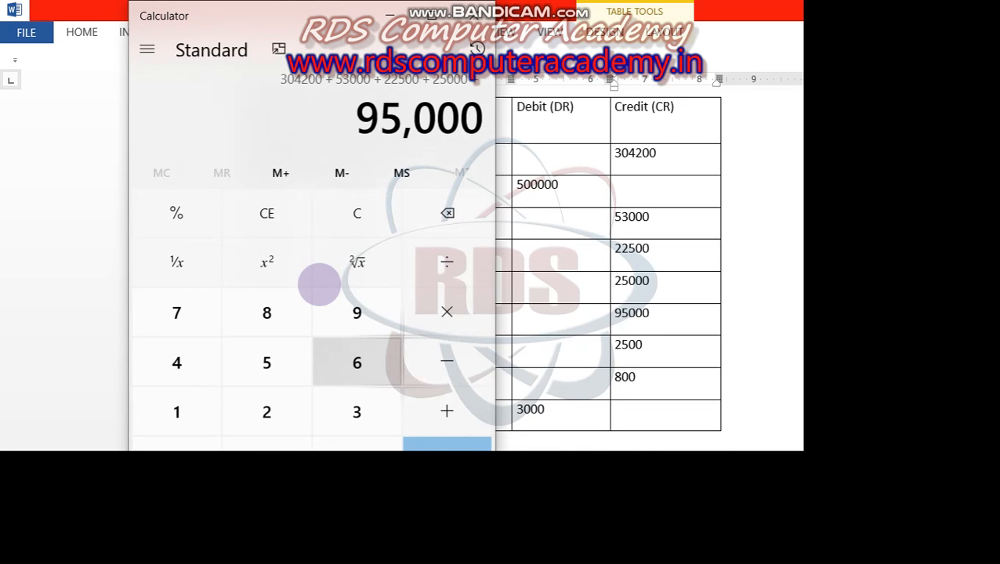
key("plus")
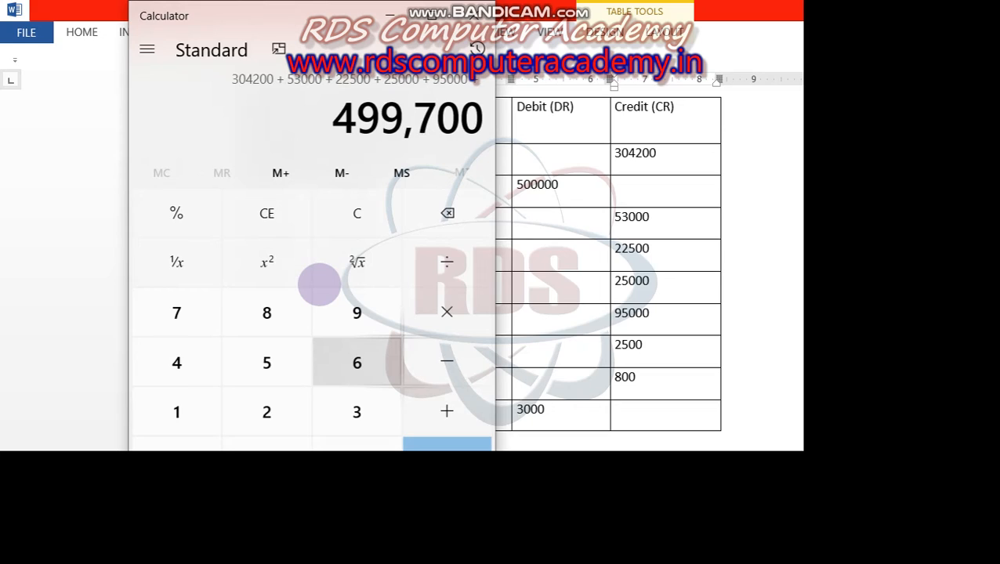
Step: Add the Rent credit of 2500 and the Wages credit of 800 to complete the credit total
type("24")
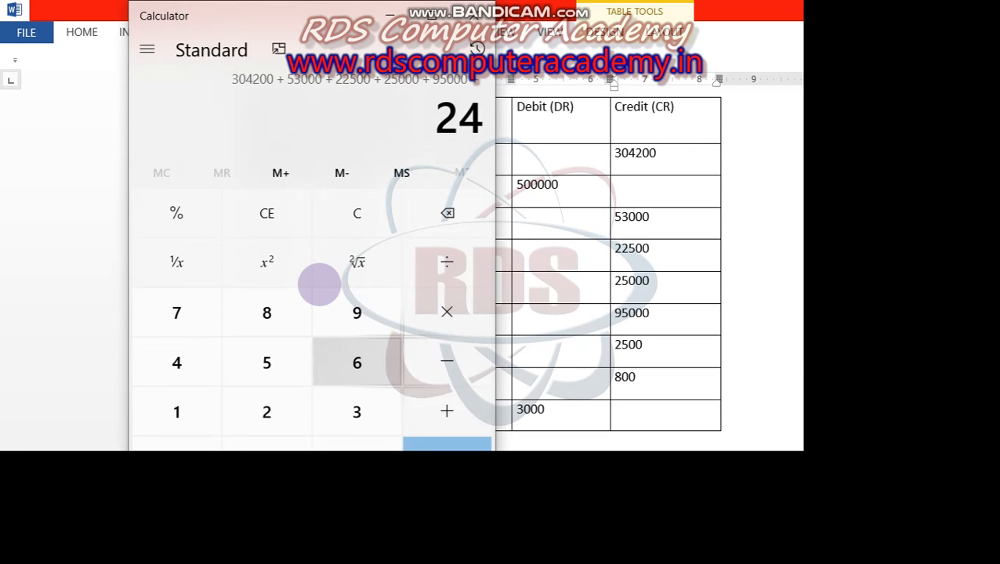
type("6")
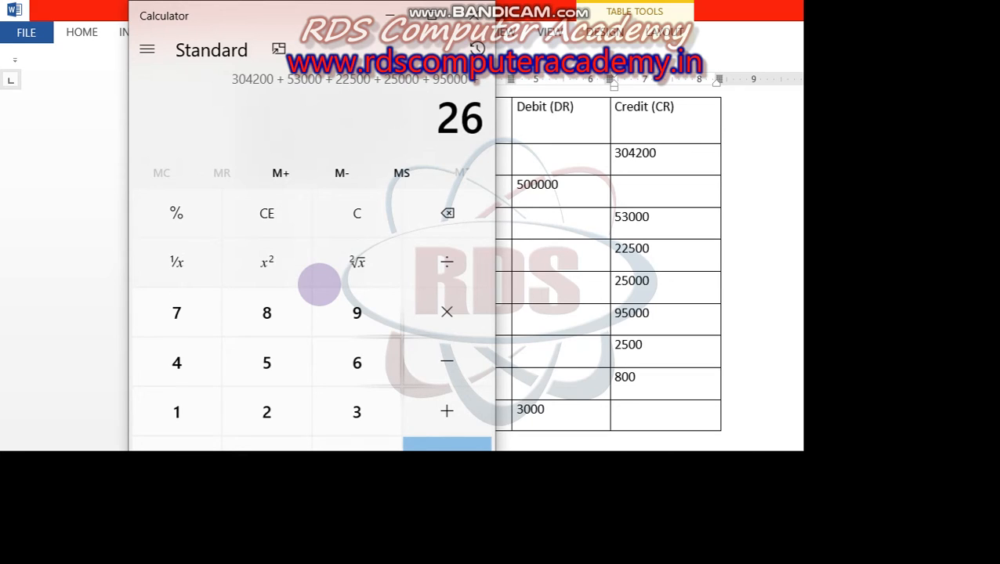
type("00")
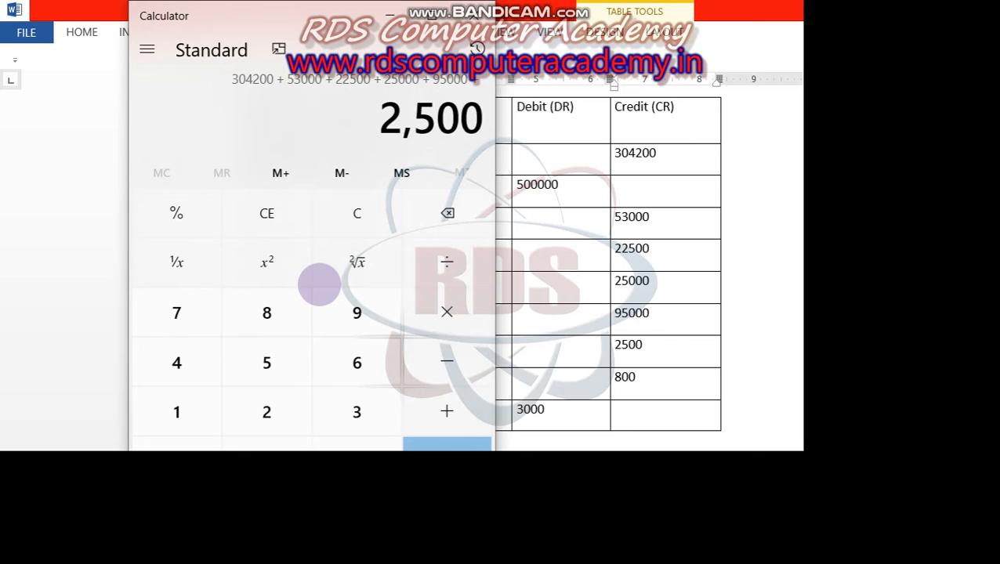
key("plus")
type("8")
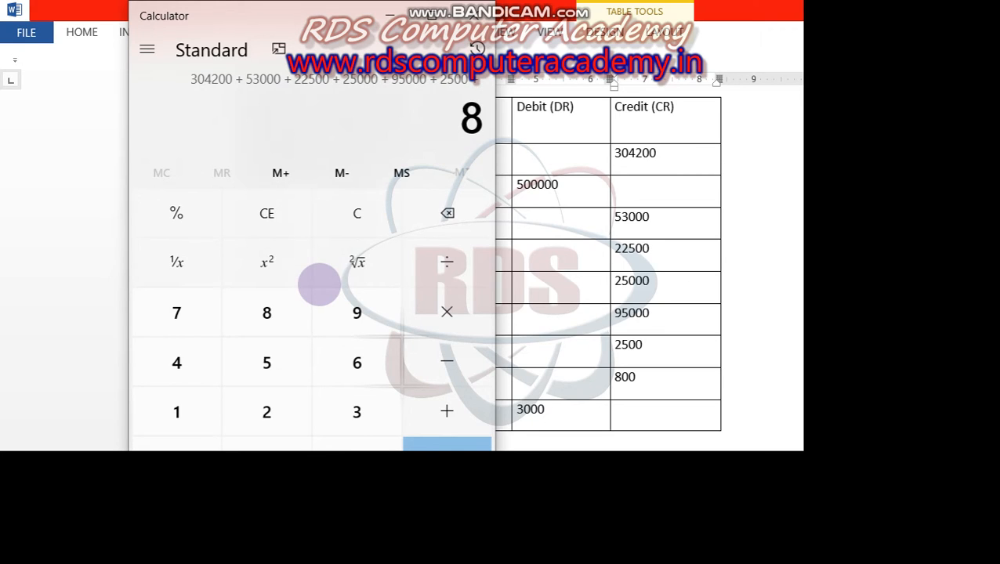
type("00")
key("plus")
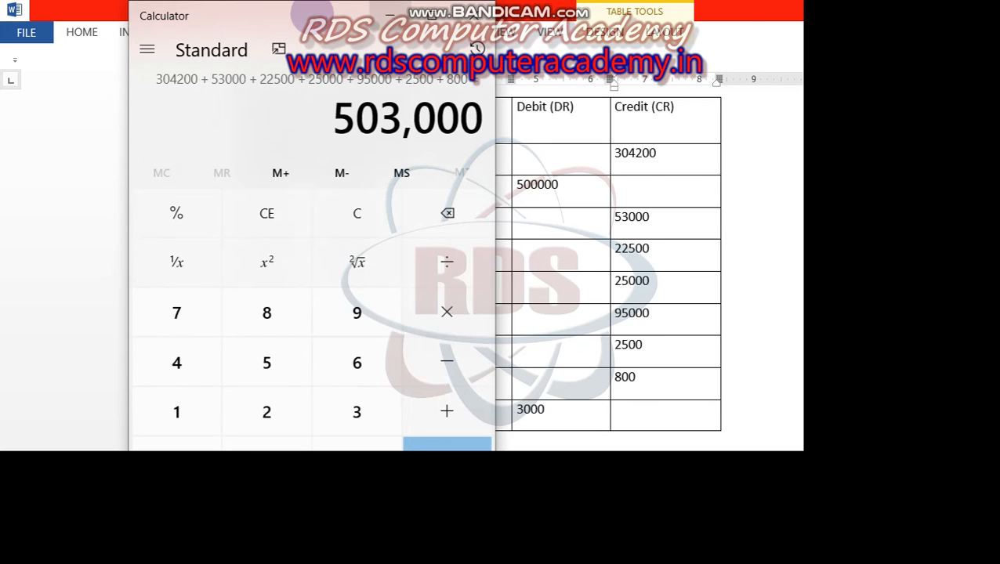
Step: Return to the Word document and enter 503000/- as debit and 5053000/- as credit in the trial balance's last row
left_click(390, 15)
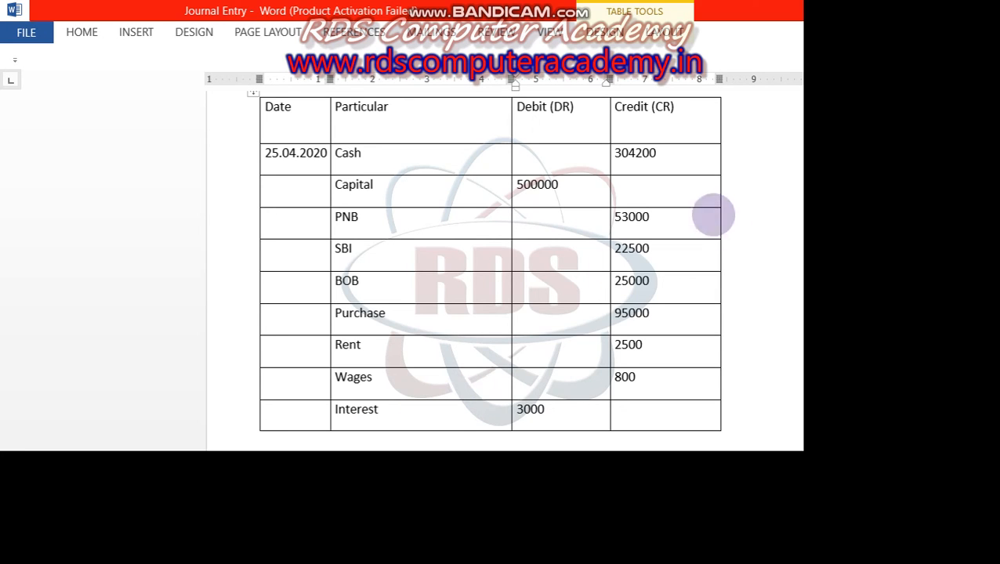
scroll(795, 347, "down", 2)
scroll(796, 347, "down", 1)
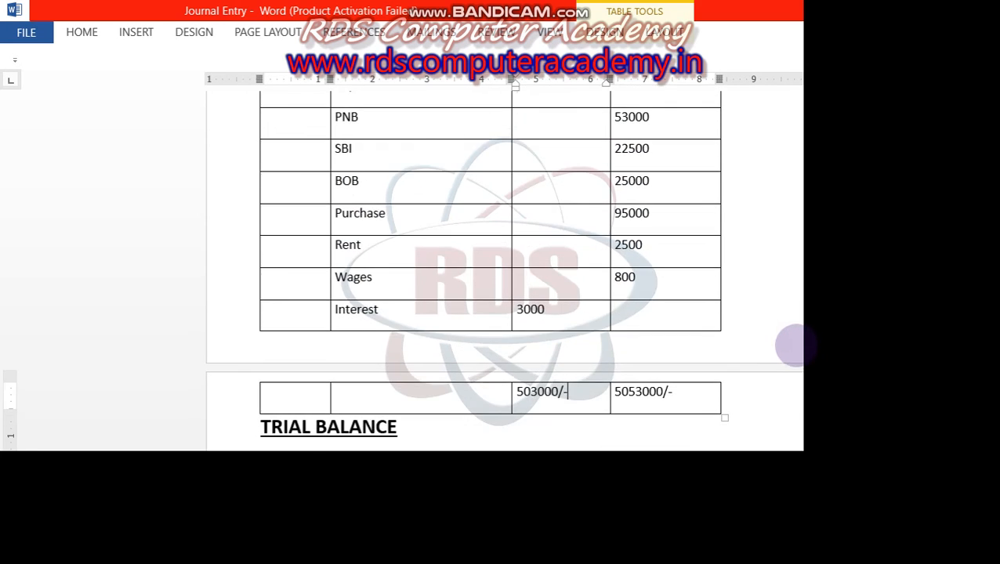
Step: Review the completed trial balance, highlighting the PNB, SBI and BOB accounts and checking the entries against the totals row
scroll(796, 347, "up", 2)
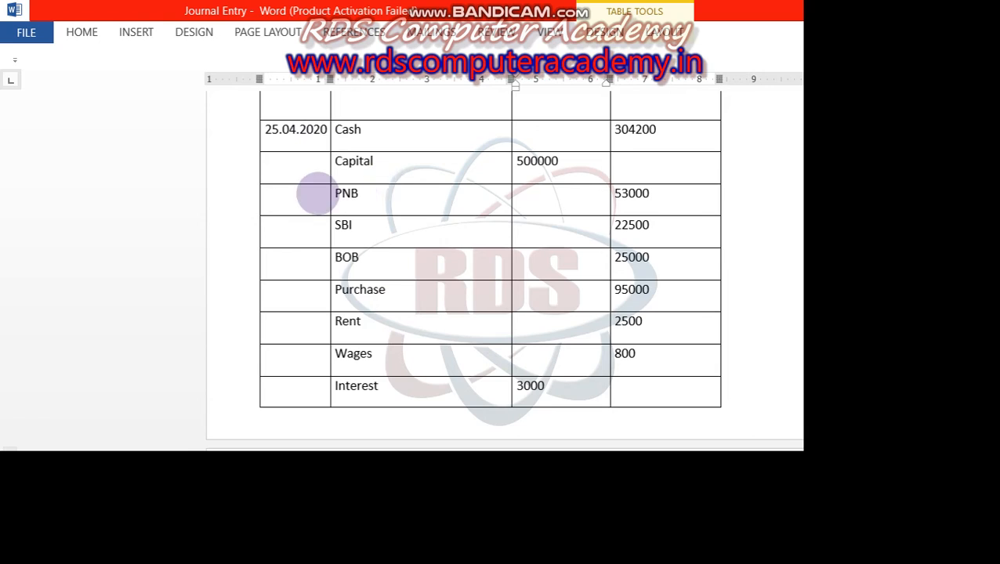
left_click_drag(308, 214, 290, 158)
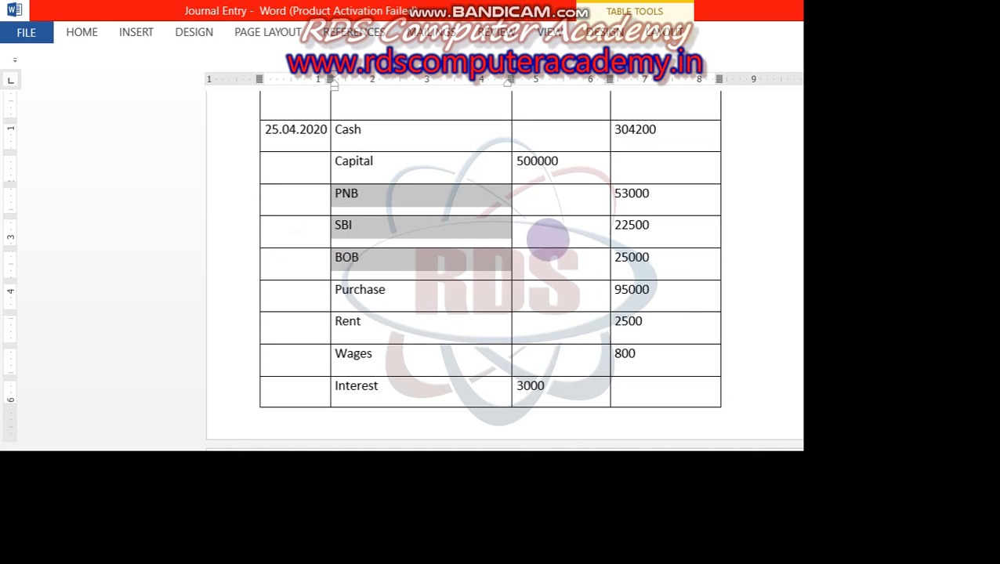
left_click(629, 385)
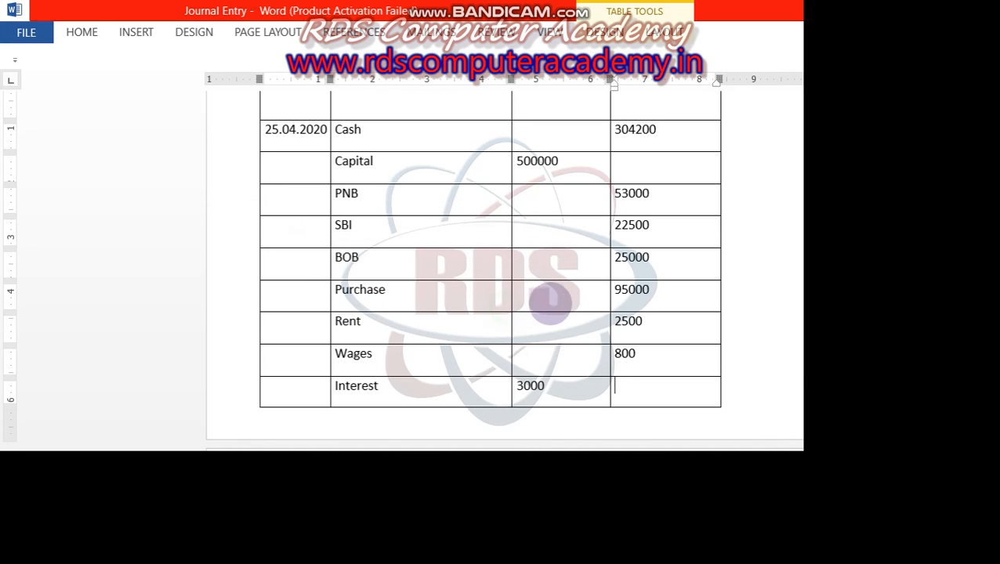
scroll(798, 346, "down", 3)
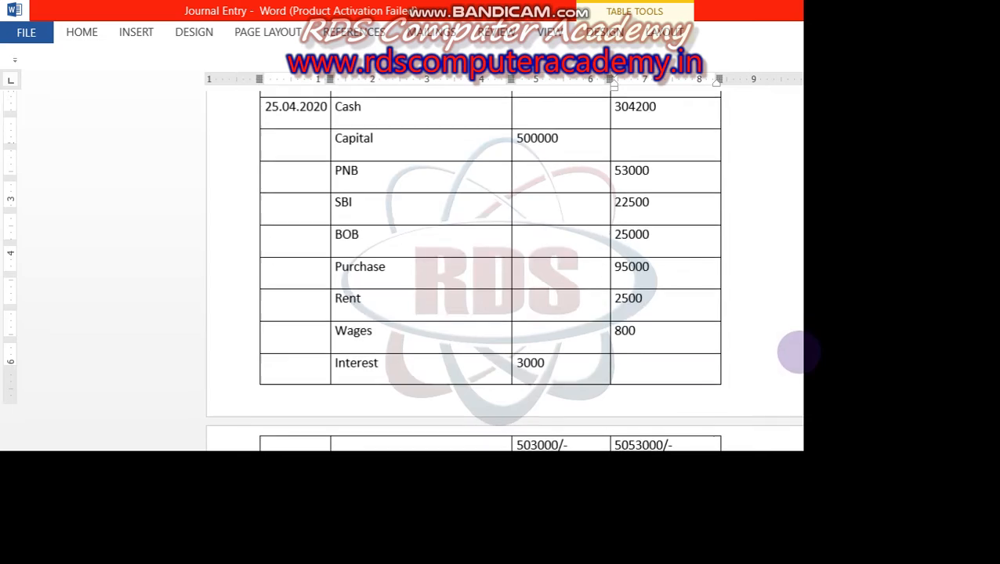
scroll(798, 342, "up", 5)
scroll(798, 341, "down", 3)
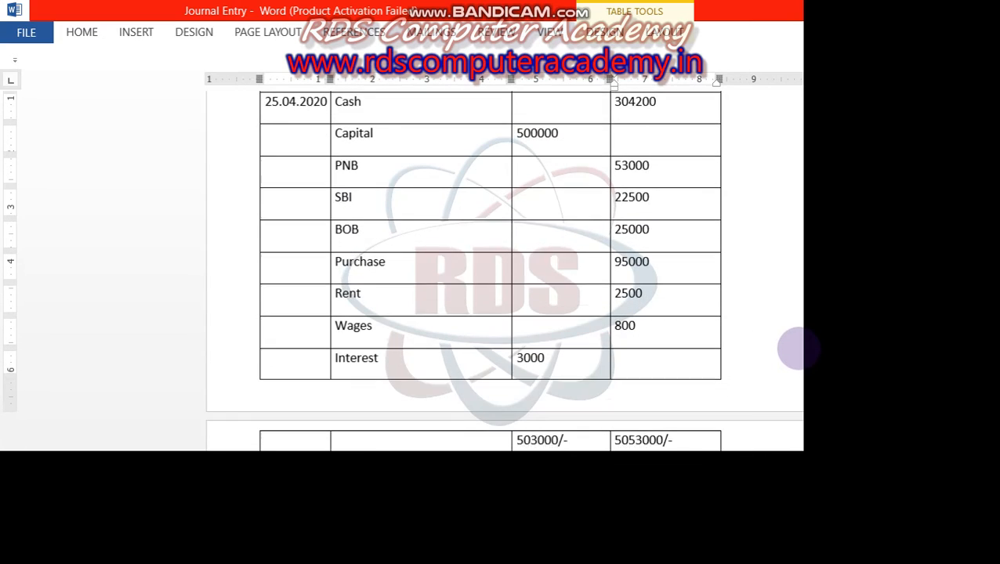
Step: Go back from the trial balance to the journal entry table and check its entries from 11-04-2020 to 25-04-2020
scroll(798, 347, "up", 1)
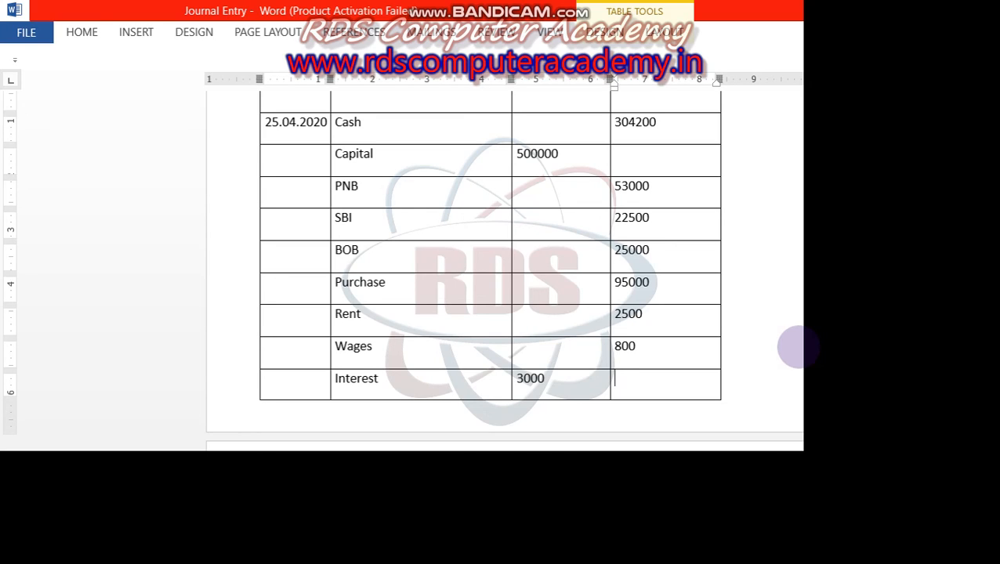
left_click_drag(800, 351, 785, 130)
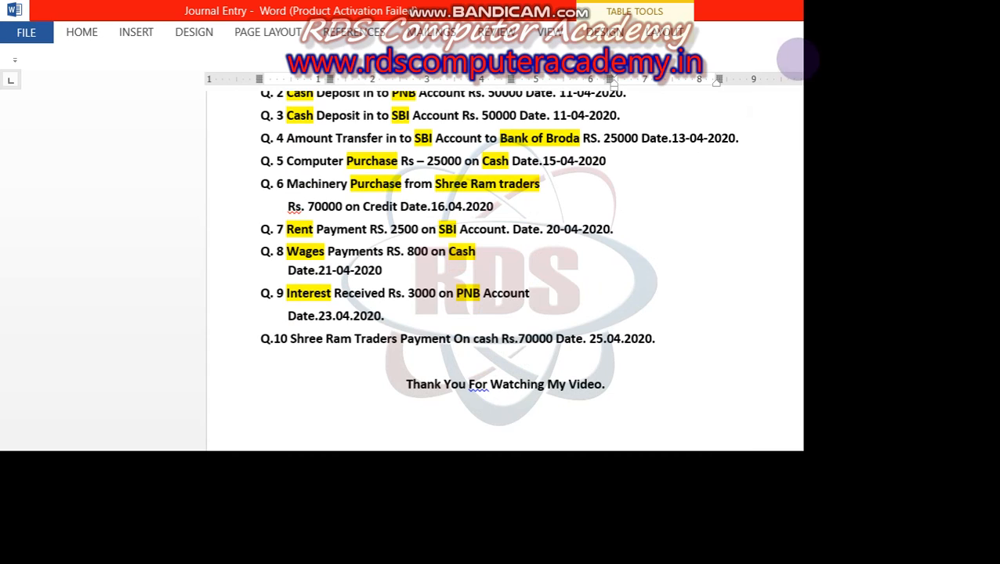
scroll(768, 366, "up", 8)
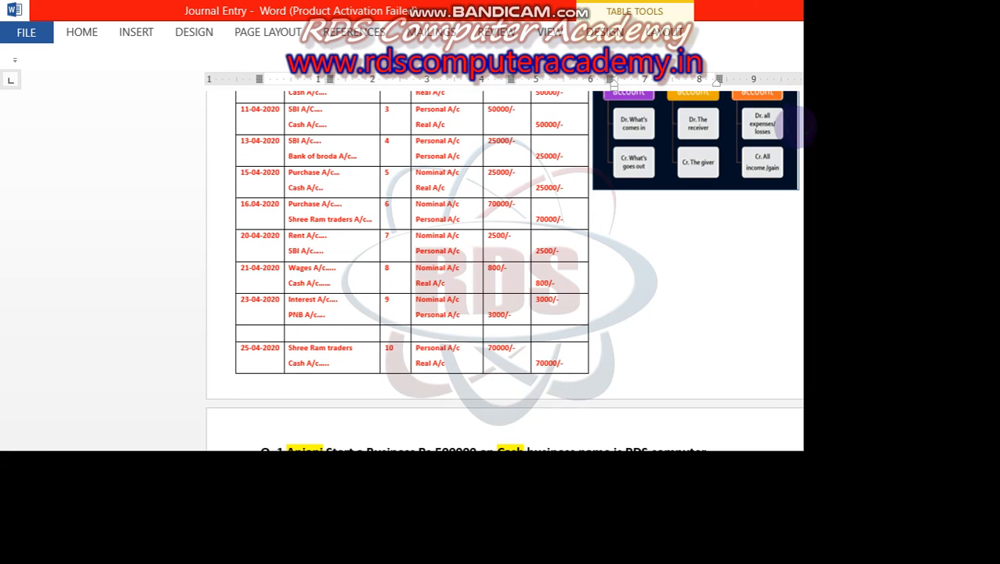
left_click(769, 232)
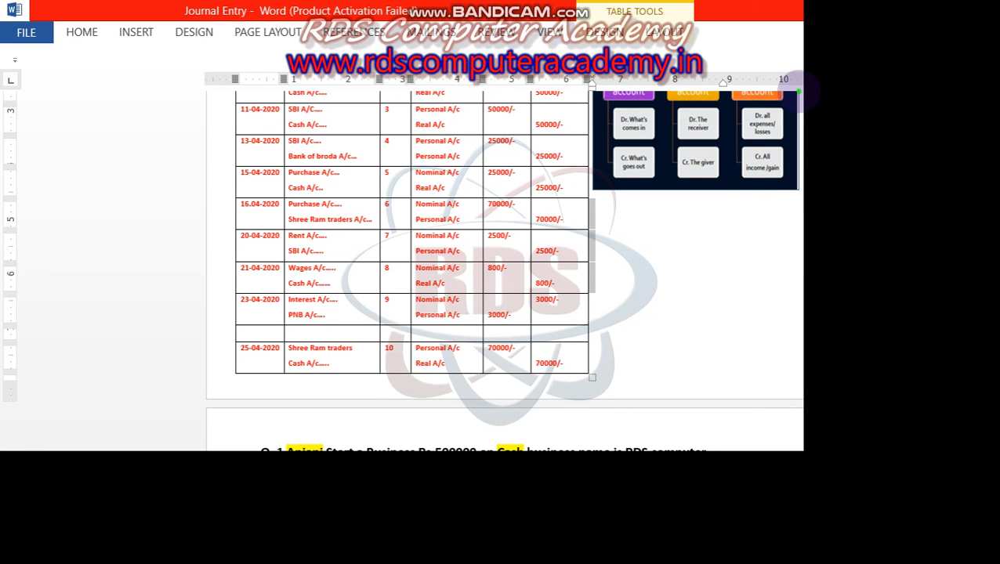
left_click_drag(502, 262, 576, 265)
left_click(593, 248)
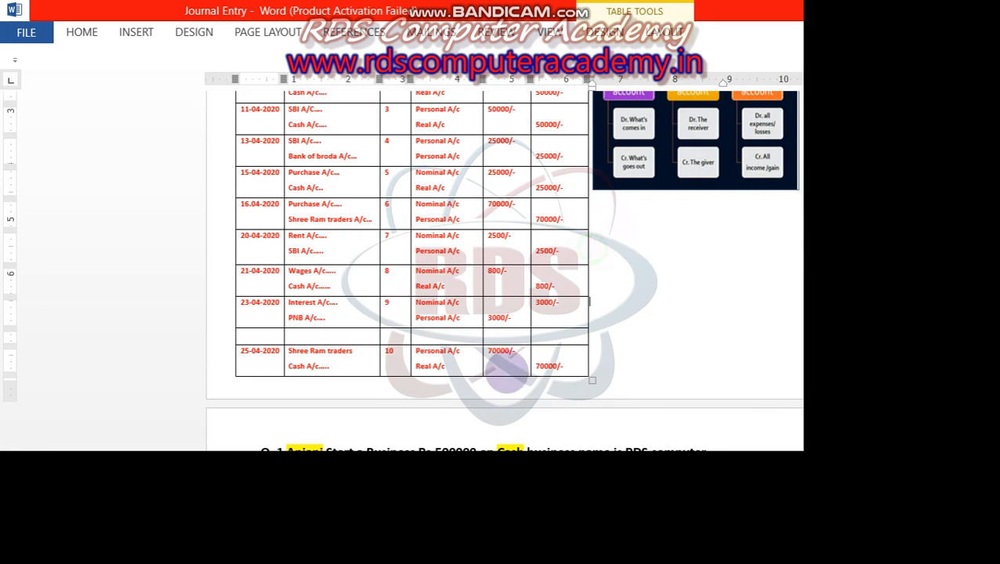
left_click(506, 375)
Step: Review the transaction questions Q. 1 to Q.10 and return to the start of the journal
scroll(505, 369, "down", 10)
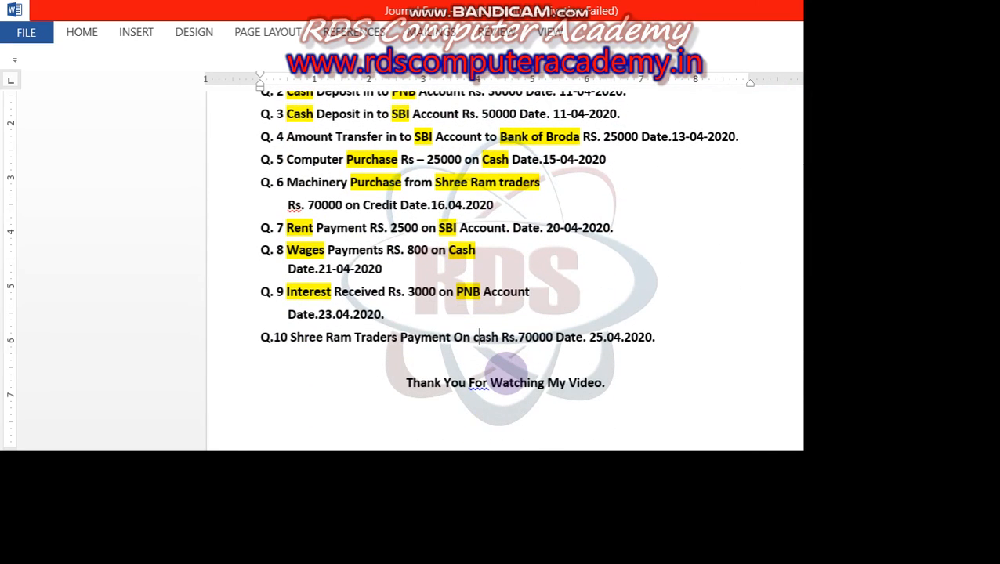
key("Up")
key("Up")
key("Up")
key("Up")
key("Up")
key("Up")
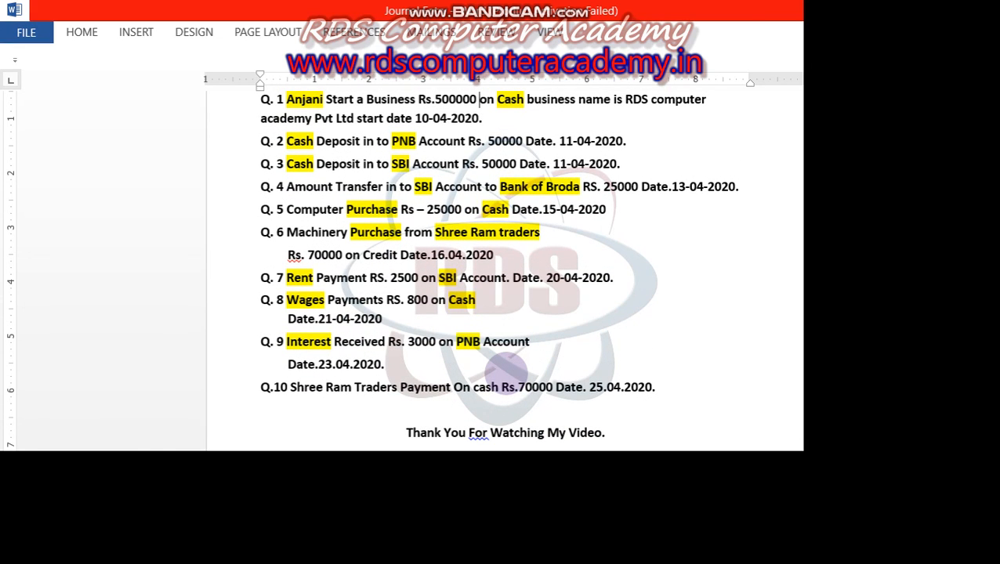
key("Up")
key("Up")
key("Up")
key("Up")
key("Up")
key("Up")
key("Up")
key("Up")
key("Up")
key("Up")
key("Up")
key("Up")
key("Up")
key("Up")
key("Up")
key("Up")
key("Up")
key("Up")
key("Up")
key("Up")
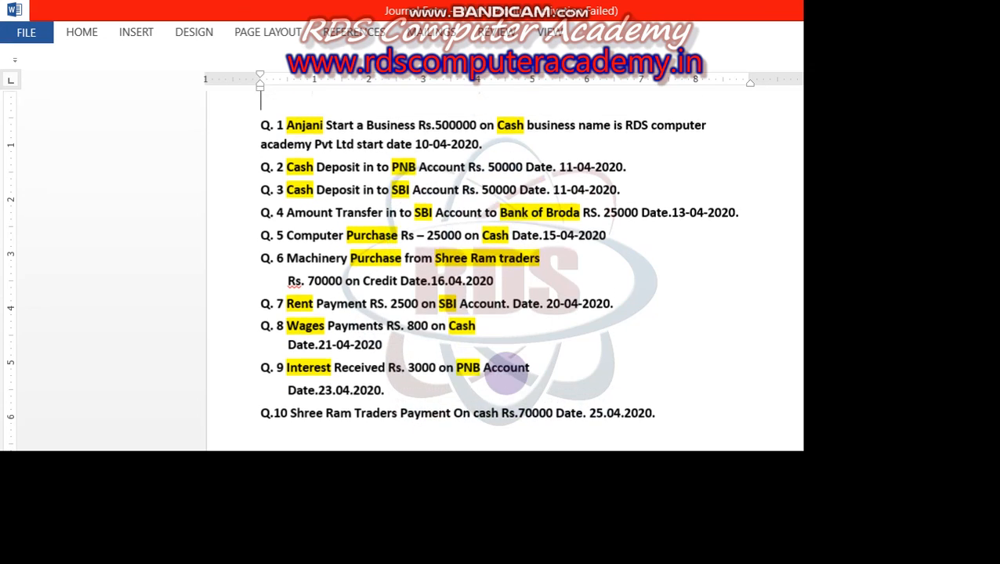
Step: Examine the Journal Entry (Format) table from its first entry to its last, including the account types, debits and credits
key("Down")
key("Down")
key("Down")
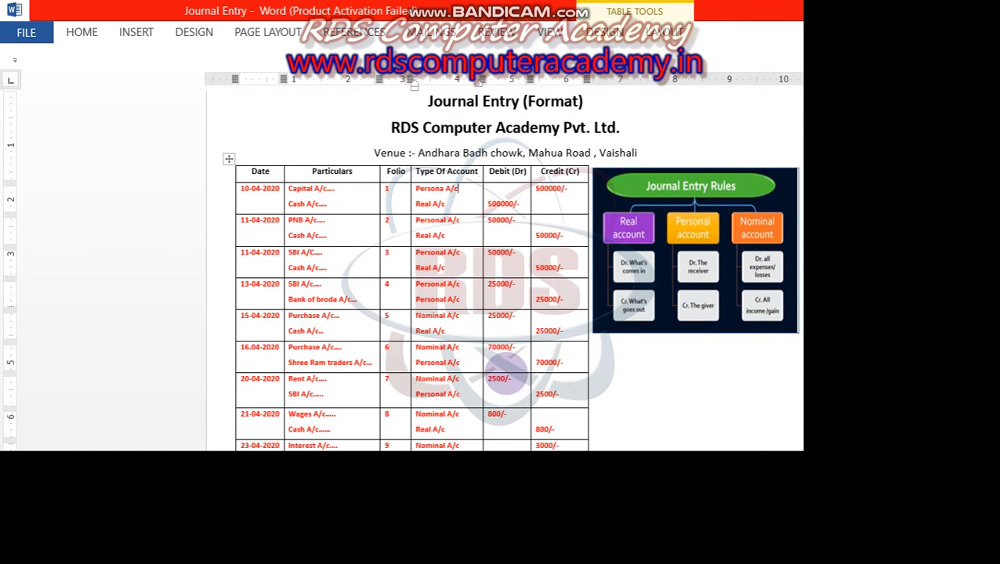
key("Down")
key("Down")
key("Down")
key("Down")
key("Down")
key("Down")
key("Down")
key("Down")
key("Down")
key("Down")
key("Down")
key("Down")
key("Down")
key("Down")
key("Down")
key("Down")
key("Down")
key("Down")
key("Down")
key("Down")
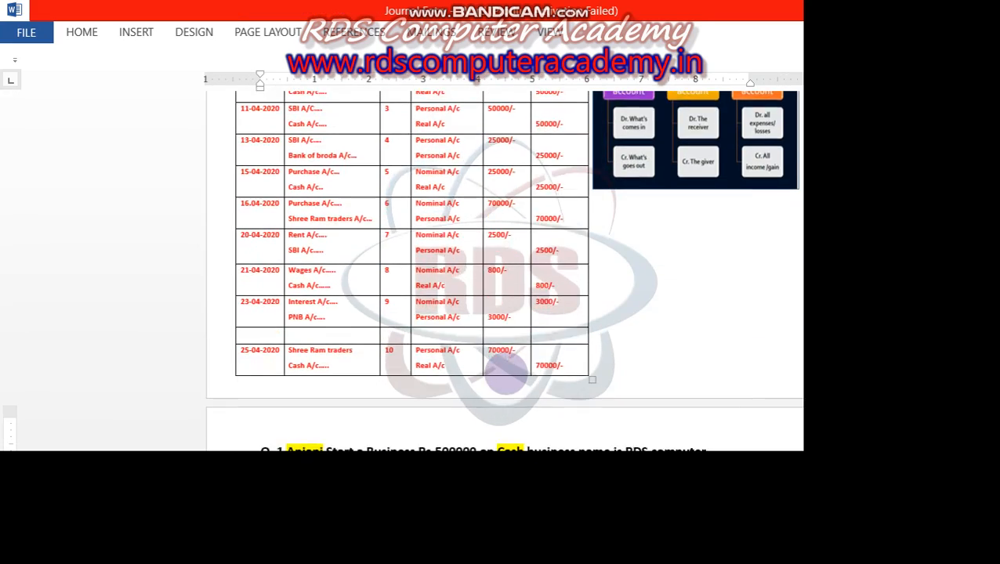
Step: Follow the transaction list through to the General Ledger and examine the cash and Capital A/c tables
key("Down")
key("Down")
key("Down")
key("Down")
key("Down")
key("Down")
key("Down")
key("Down")
key("Down")
key("Down")
key("Down")
key("Down")
key("Down")
key("Down")
key("Down")
key("Down")
key("Down")
key("Down")
key("Down")
key("Down")
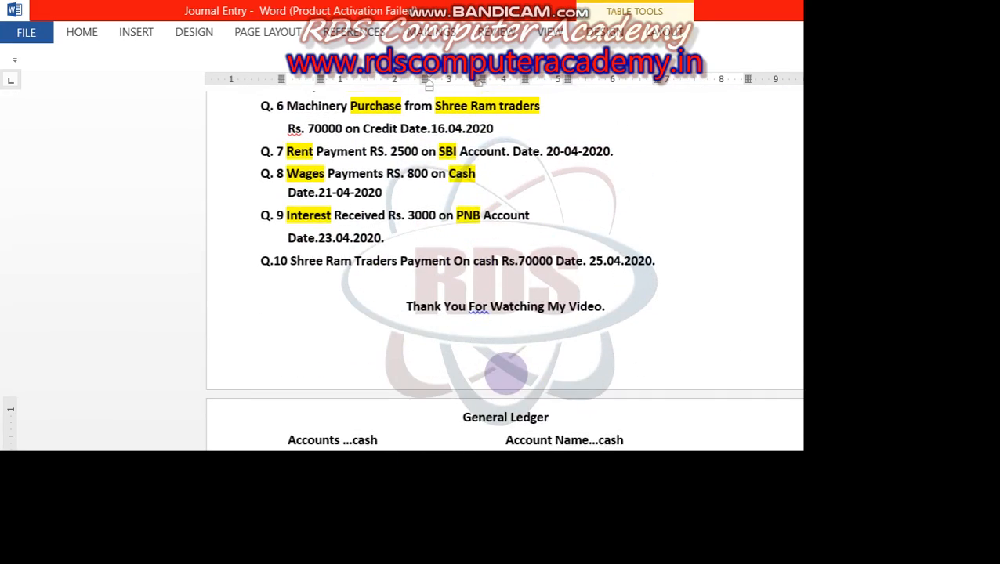
key("Down")
key("Down")
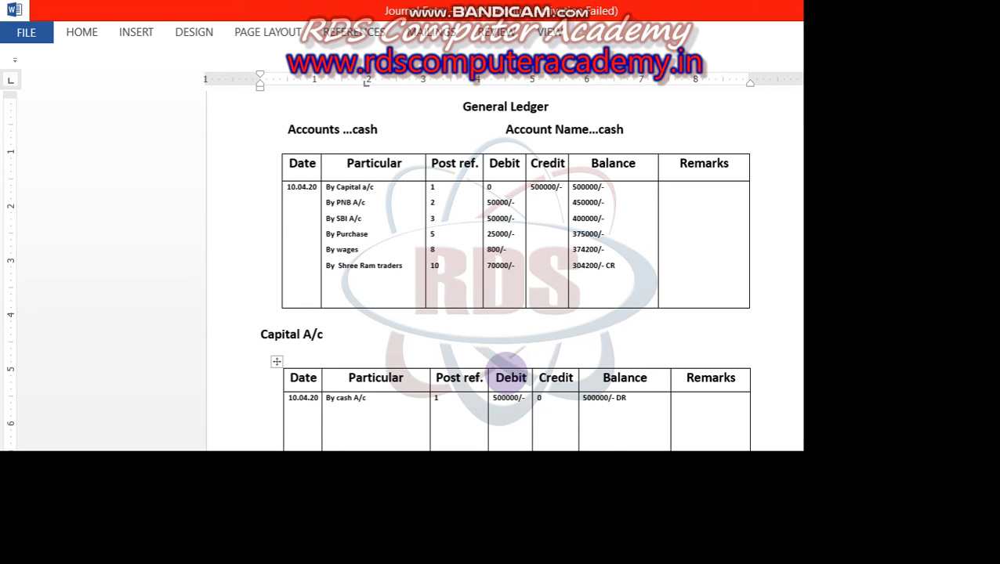
Step: Look through the remaining ledger accounts, including BOB, Purchase, Wages and Interest, and compare them with the trial balance entries
scroll(507, 374, "down", 20)
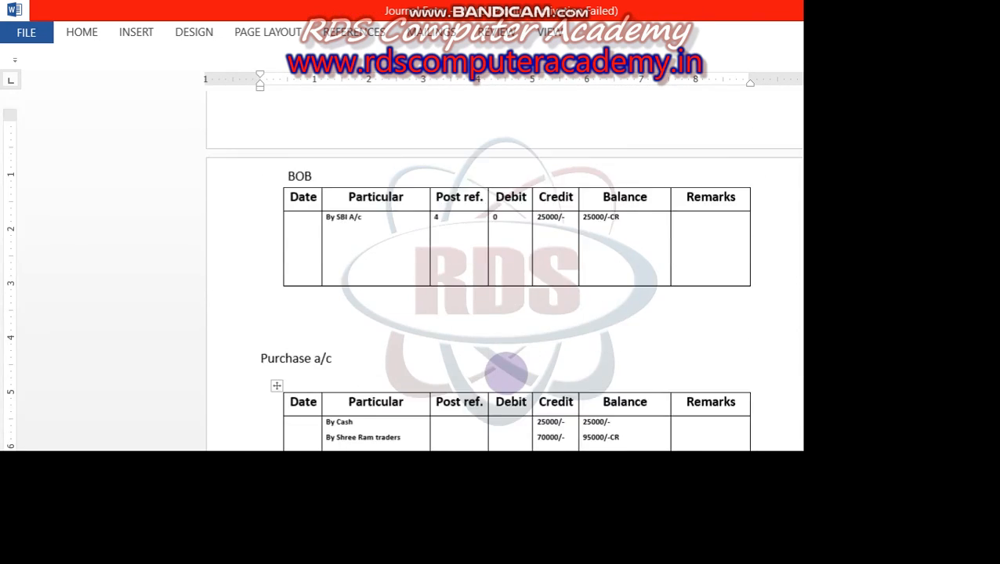
scroll(506, 374, "down", 20)
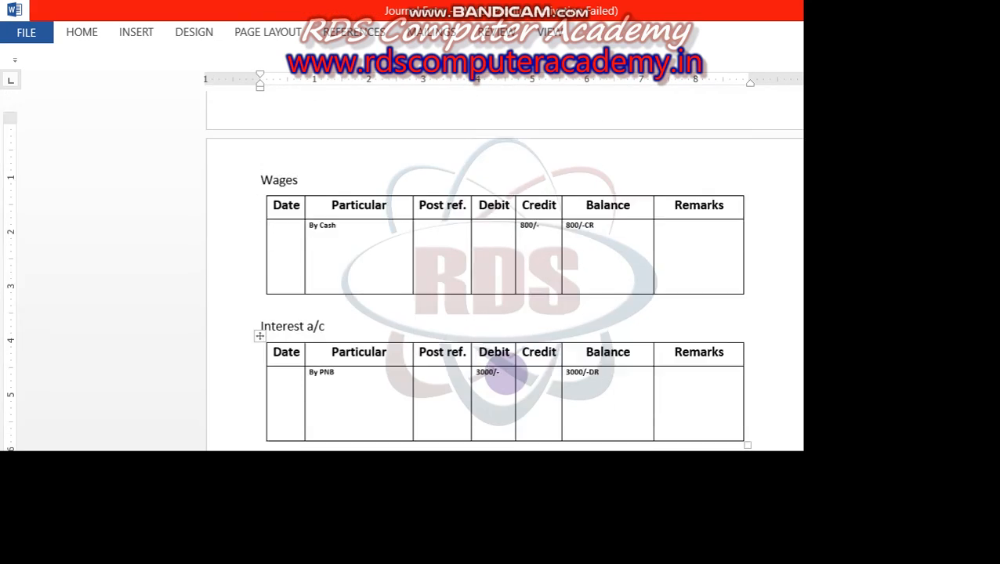
scroll(506, 373, "down", 5)
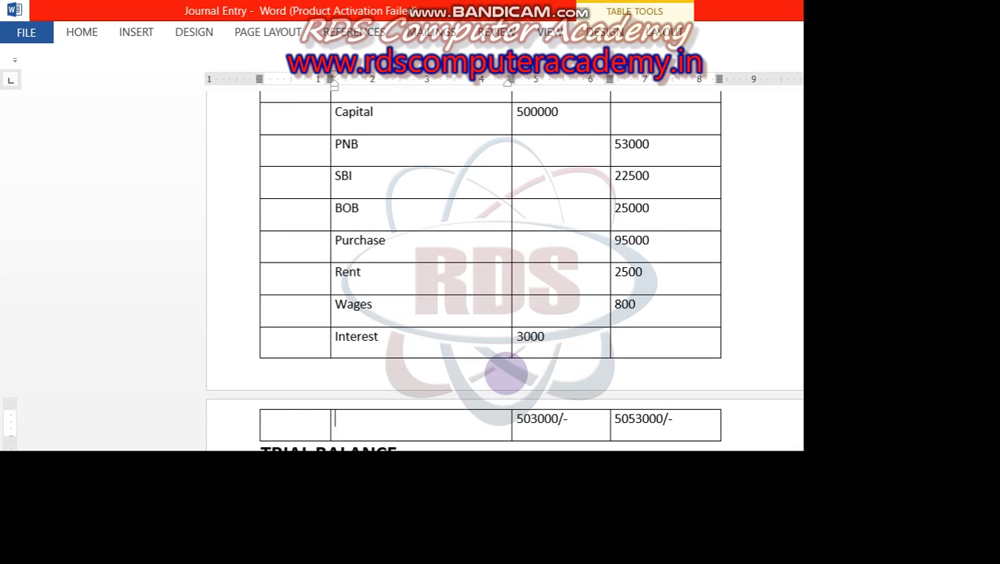
scroll(506, 374, "up", 7)
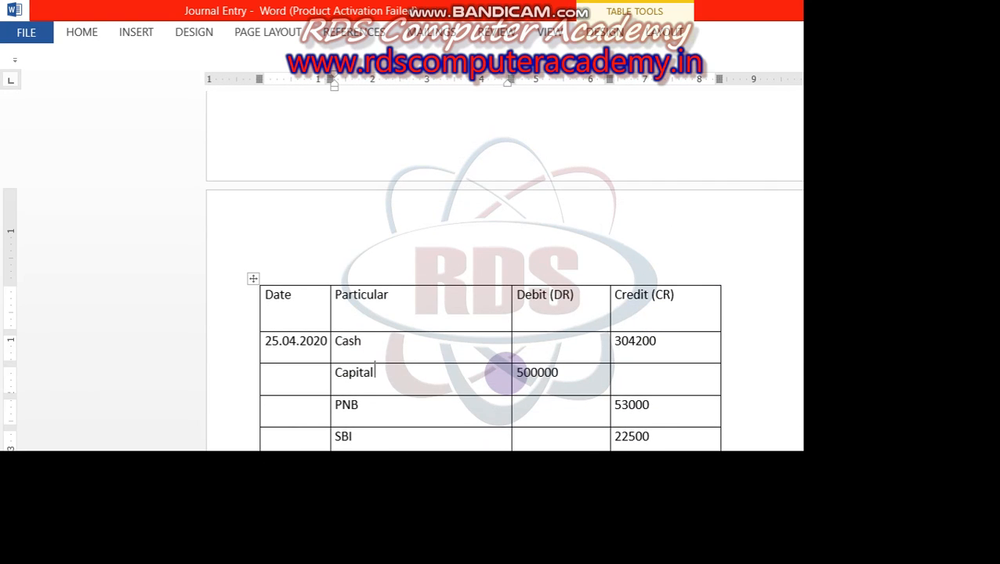
scroll(506, 373, "down", 5)
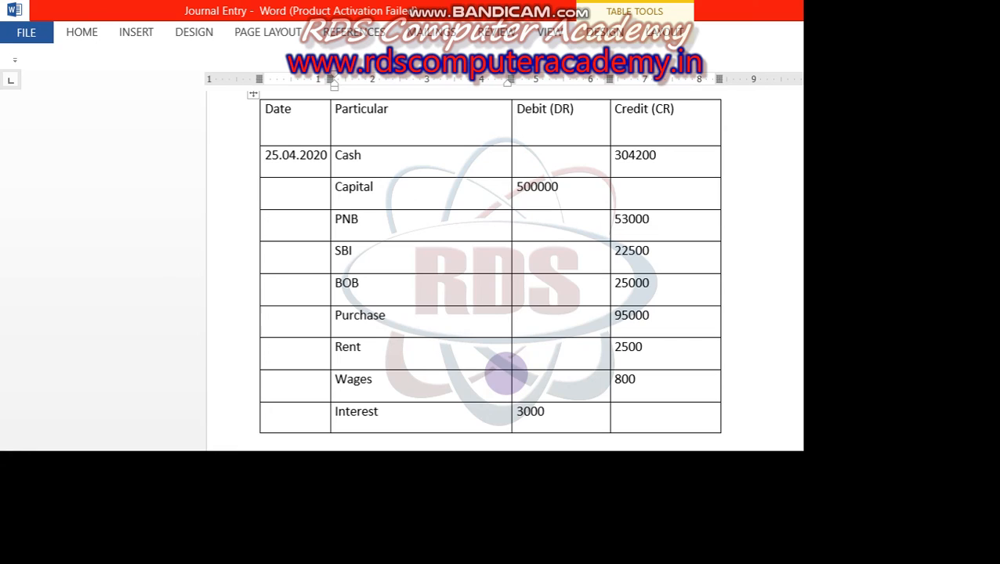
left_click(658, 440)
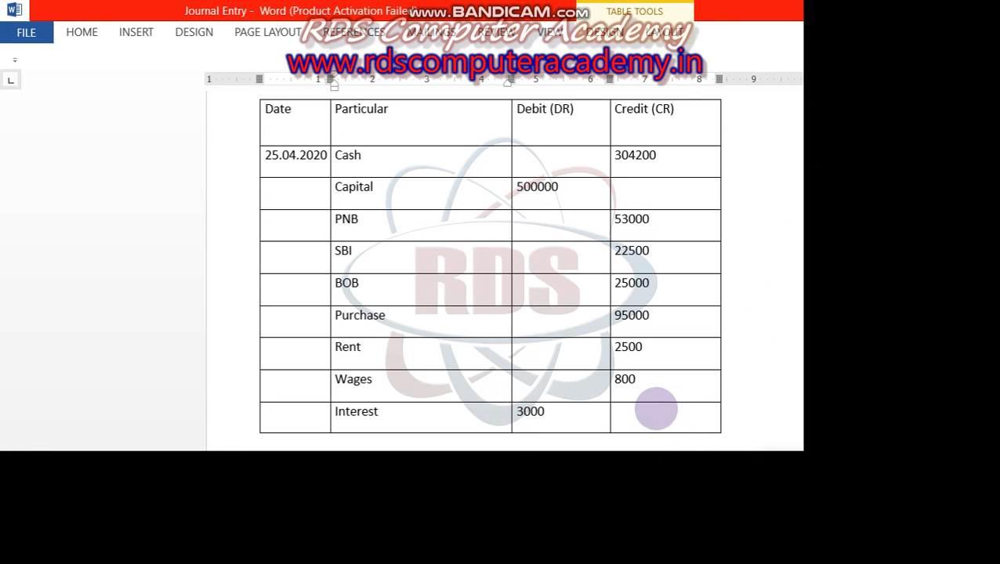